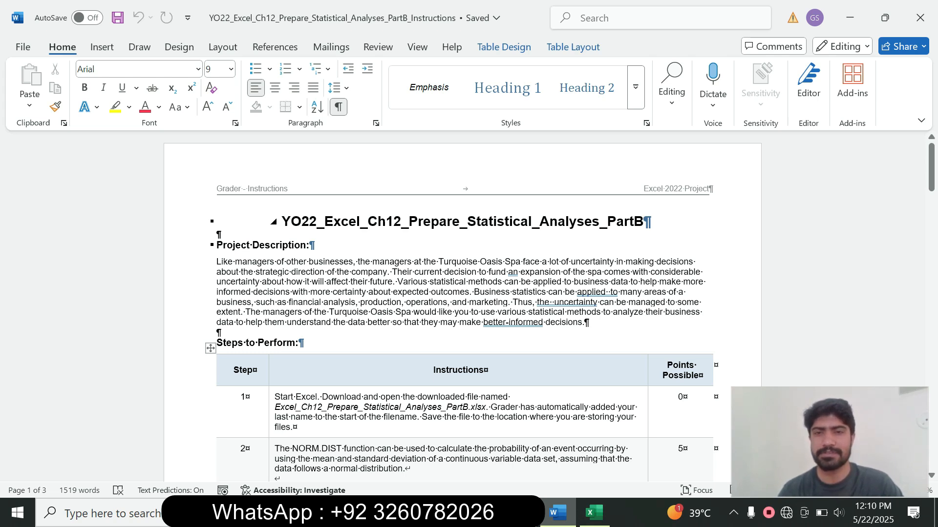
Highlight step 2's instruction cell in yellow in the Word document, then switch to Excel.
{"action": "left_click_drag", "start_coordinate": [931, 170], "coordinate": [931, 188]}
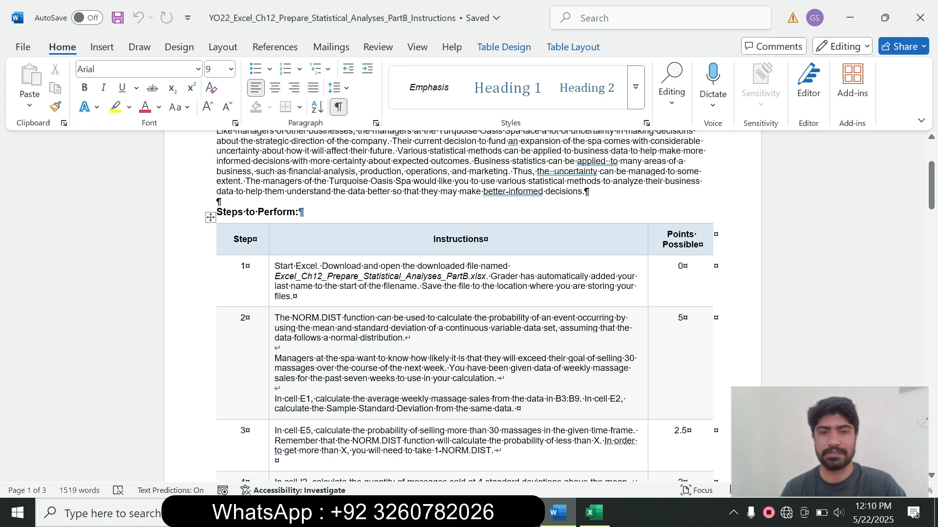
{"action": "left_click_drag", "start_coordinate": [931, 185], "coordinate": [930, 192]}
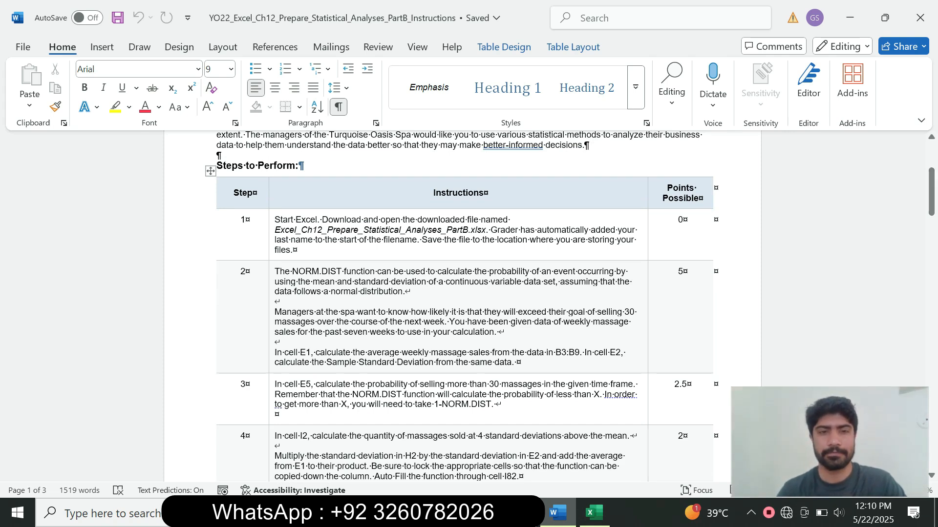
{"action": "left_click", "coordinate": [272, 317]}
{"action": "left_click", "coordinate": [332, 286]}
{"action": "left_click", "coordinate": [332, 362]}
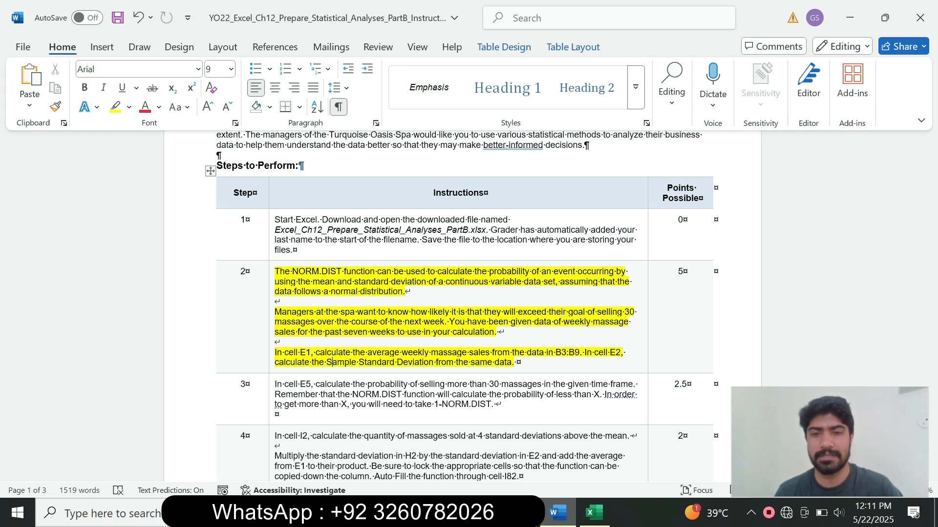
{"action": "left_click_drag", "start_coordinate": [275, 363], "coordinate": [326, 362]}
{"action": "left_click", "coordinate": [595, 513]}
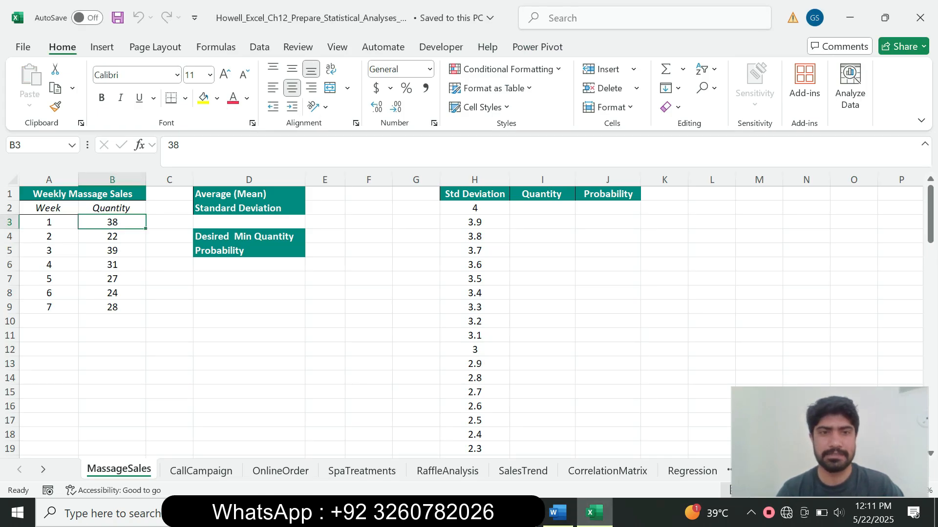
Enter =AVERAGE(B3:B9) in cell E1, giving a mean of 29.857.
{"action": "left_click", "coordinate": [325, 194]}
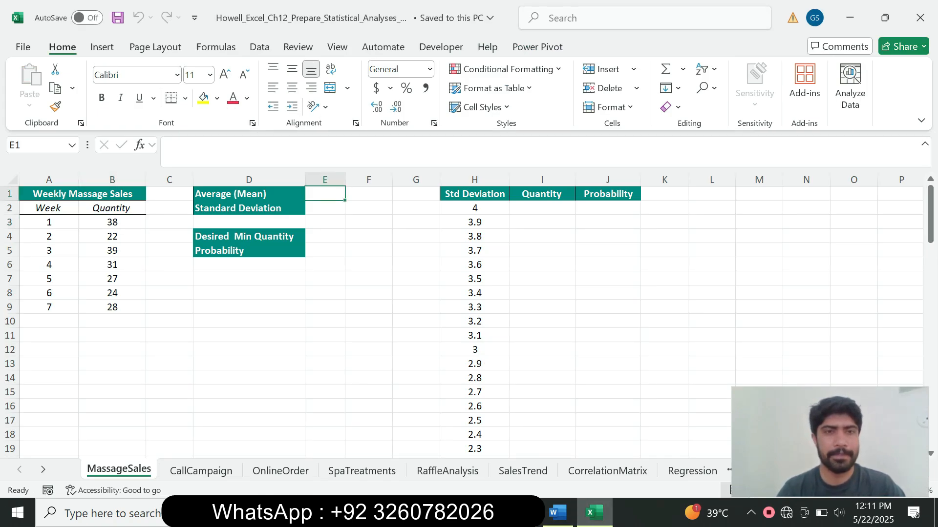
{"action": "left_click", "coordinate": [557, 513]}
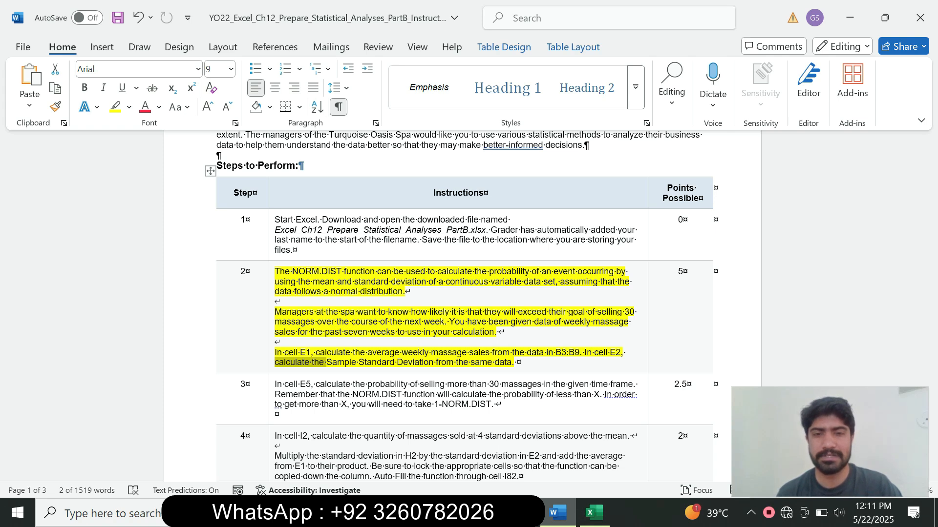
{"action": "key", "text": "alt+Tab"}
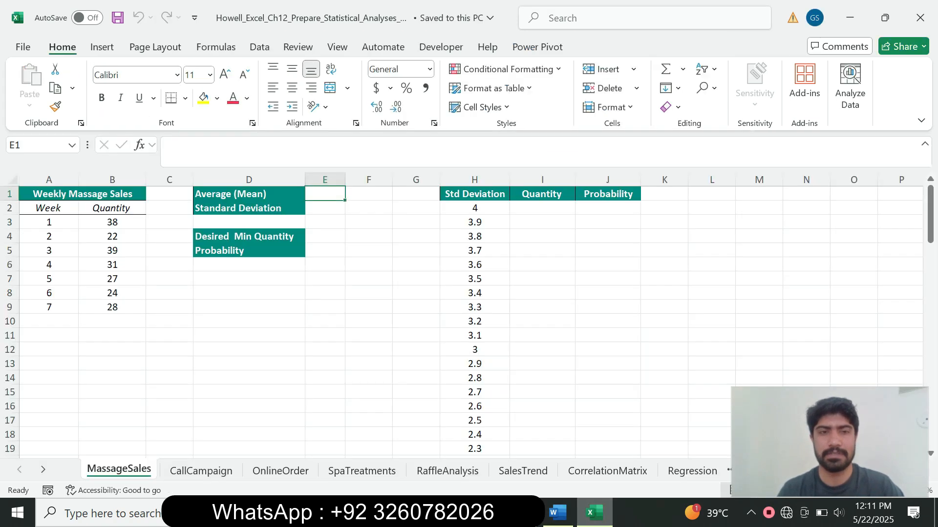
{"action": "type", "text": "="}
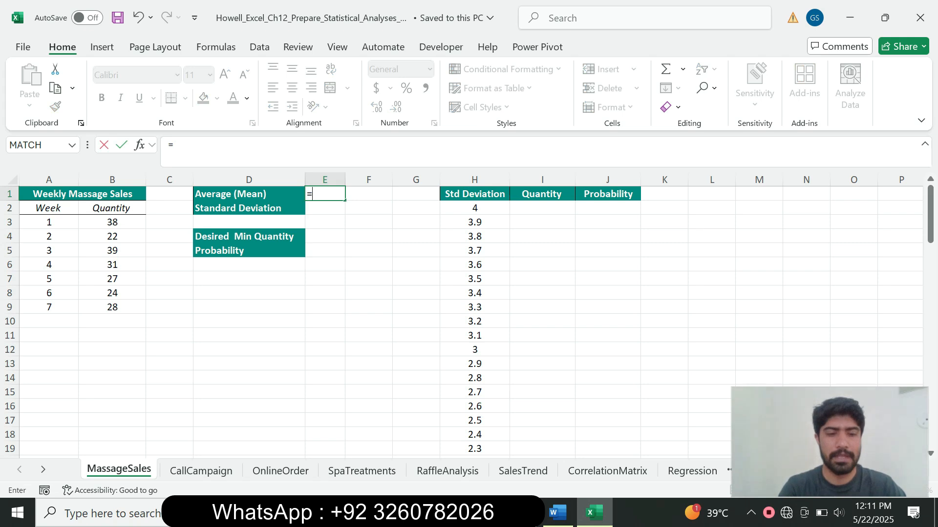
{"action": "type", "text": "aver"}
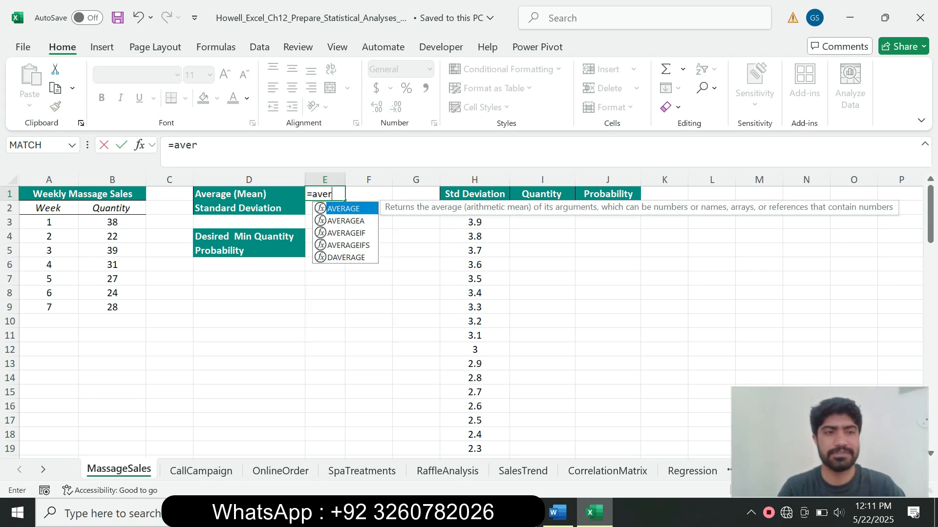
{"action": "key", "text": "Tab"}
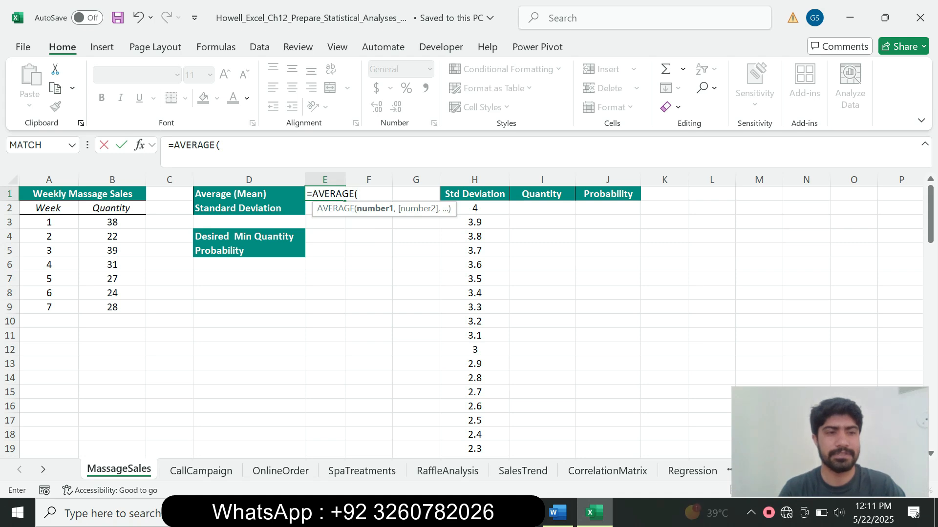
{"action": "left_click_drag", "start_coordinate": [112, 222], "coordinate": [112, 307]}
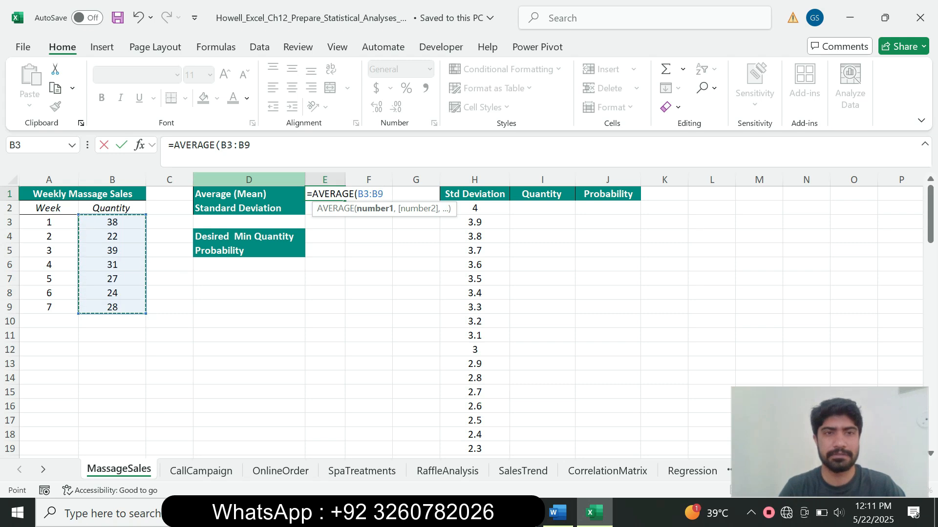
{"action": "left_click", "coordinate": [258, 146]}
{"action": "type", "text": ")"}
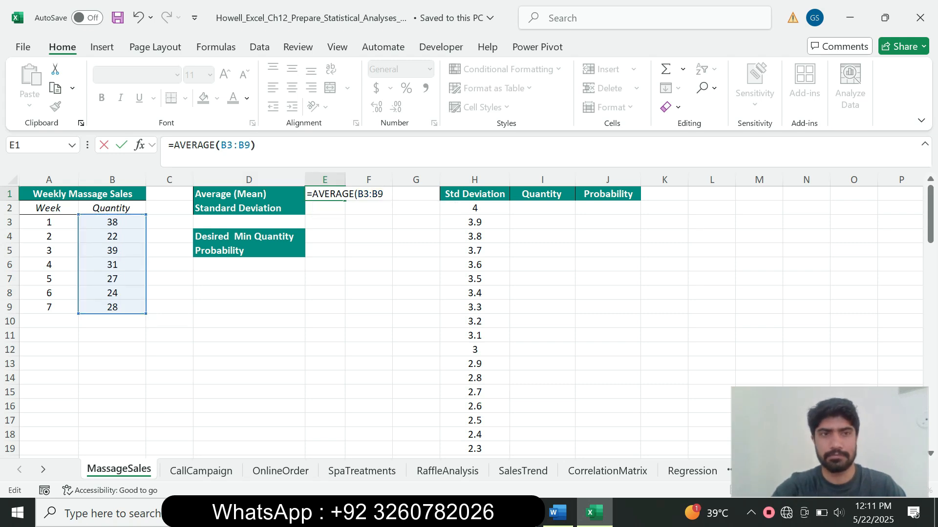
{"action": "key", "text": "Return"}
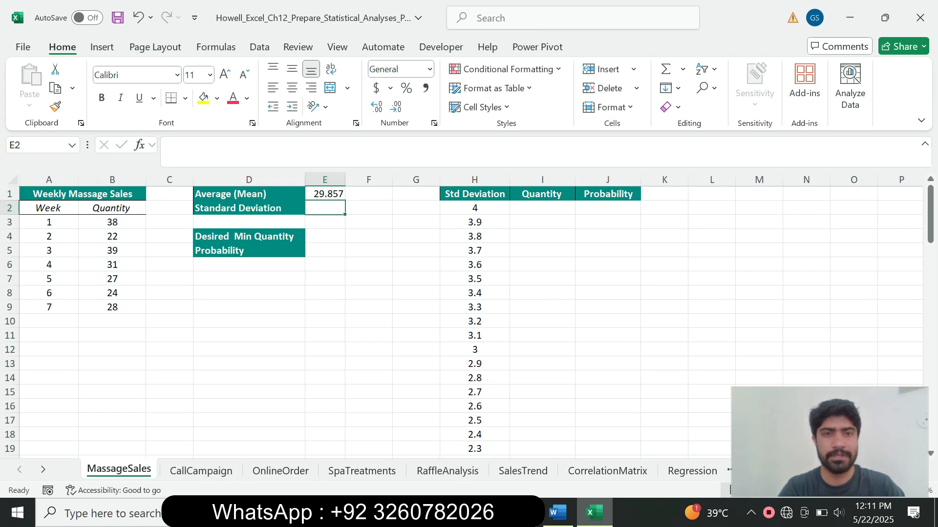
Enter =STDEV.S(B3:B9) in cell E2, giving a standard deviation of 6.5683.
{"action": "left_click", "coordinate": [558, 513]}
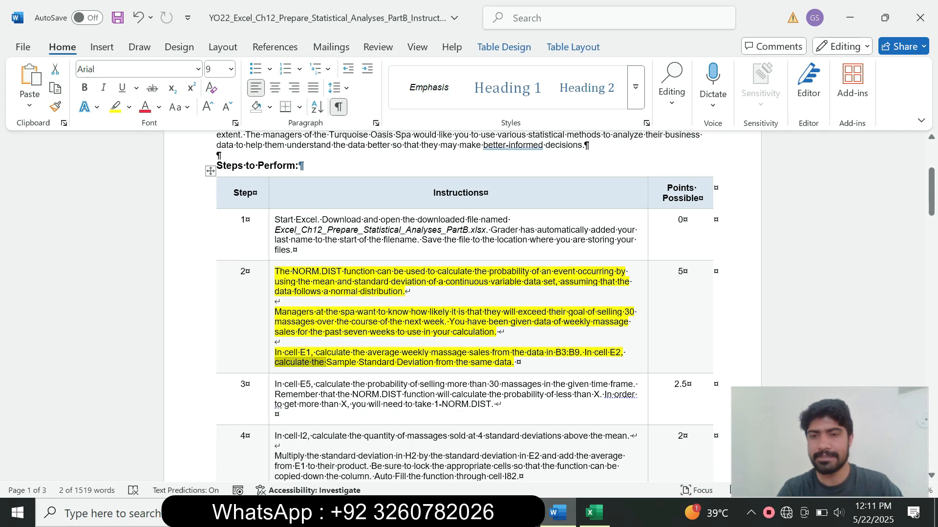
{"action": "left_click", "coordinate": [327, 362]}
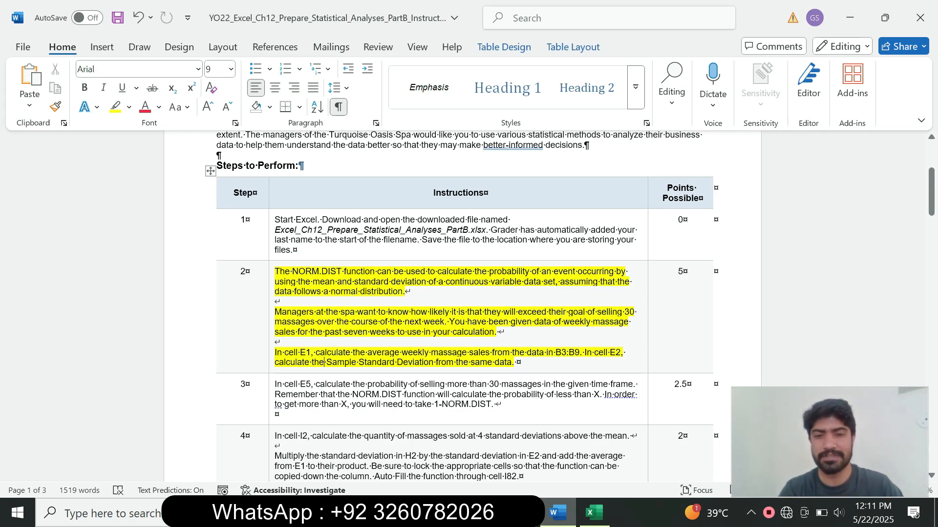
{"action": "left_click", "coordinate": [594, 512]}
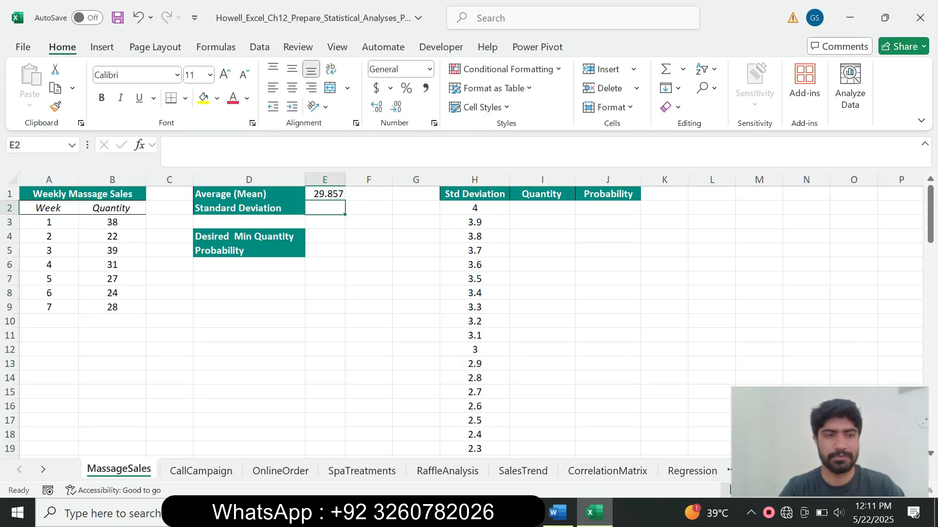
{"action": "type", "text": "="}
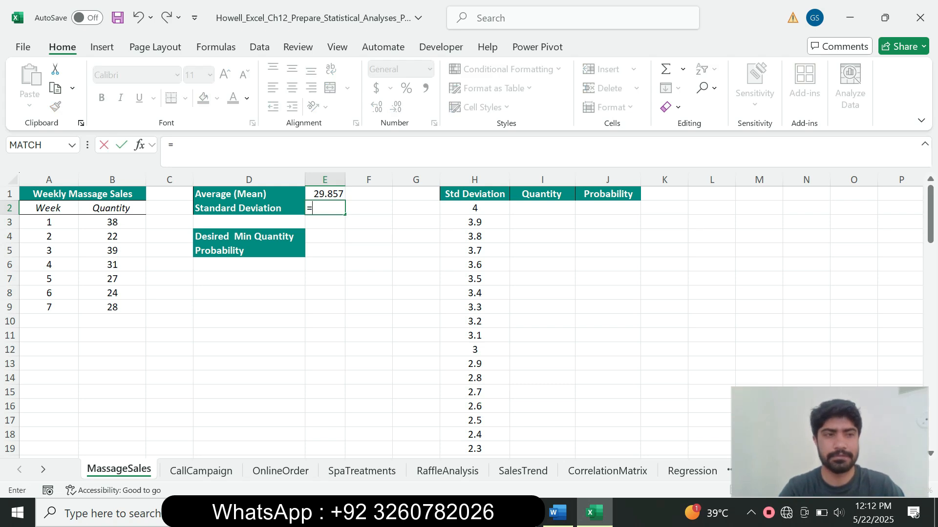
{"action": "type", "text": "st"}
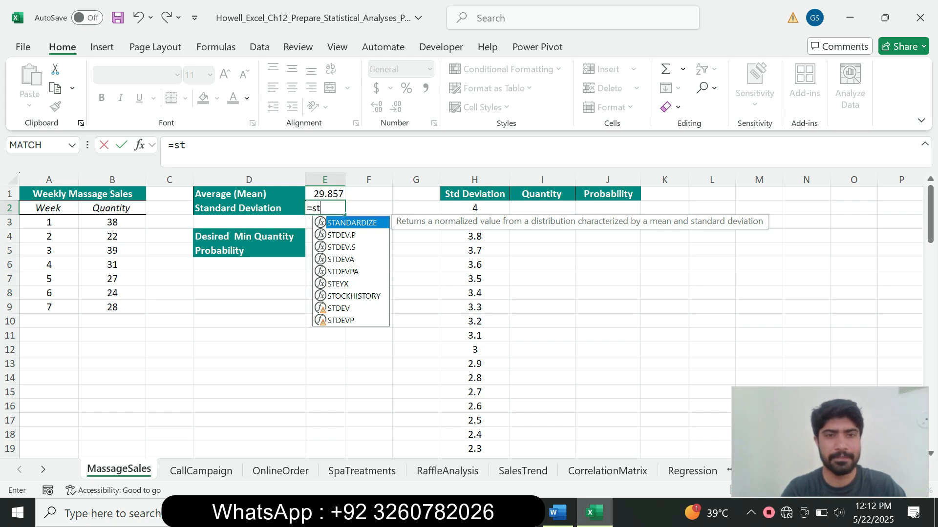
{"action": "key", "text": "Down"}
{"action": "key", "text": "Down"}
{"action": "key", "text": "Tab"}
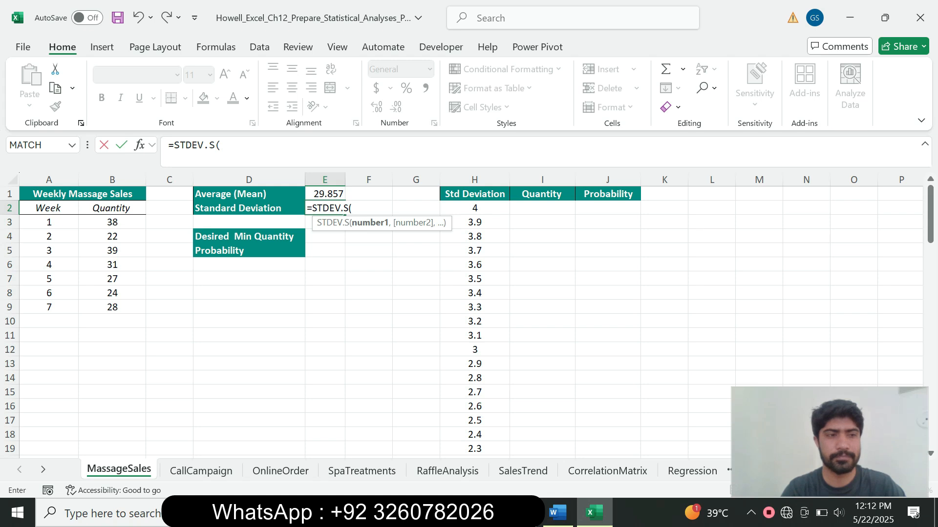
{"action": "left_click_drag", "start_coordinate": [112, 222], "coordinate": [112, 306]}
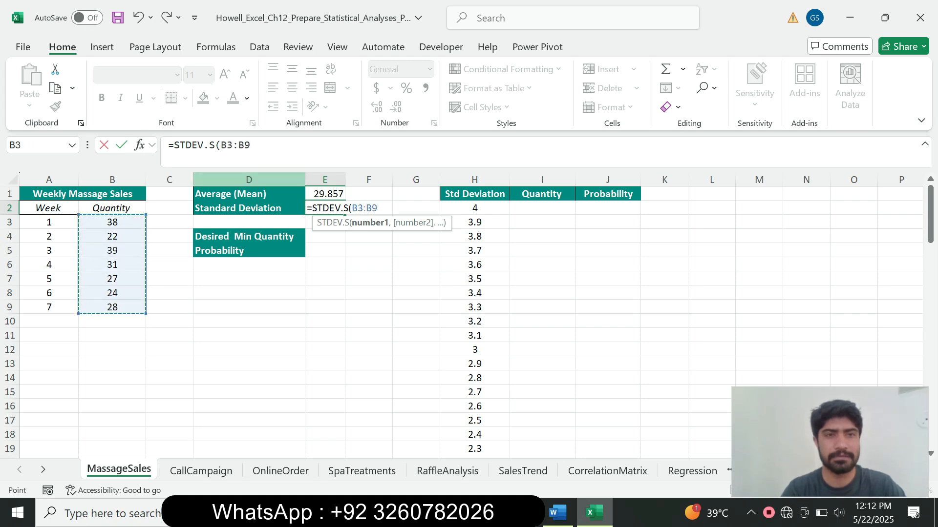
{"action": "type", "text": ")"}
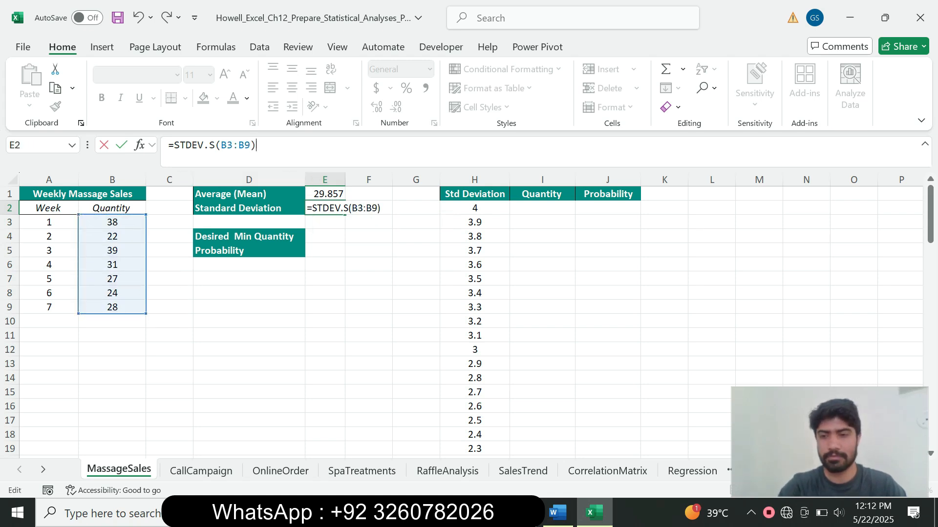
{"action": "key", "text": "Return"}
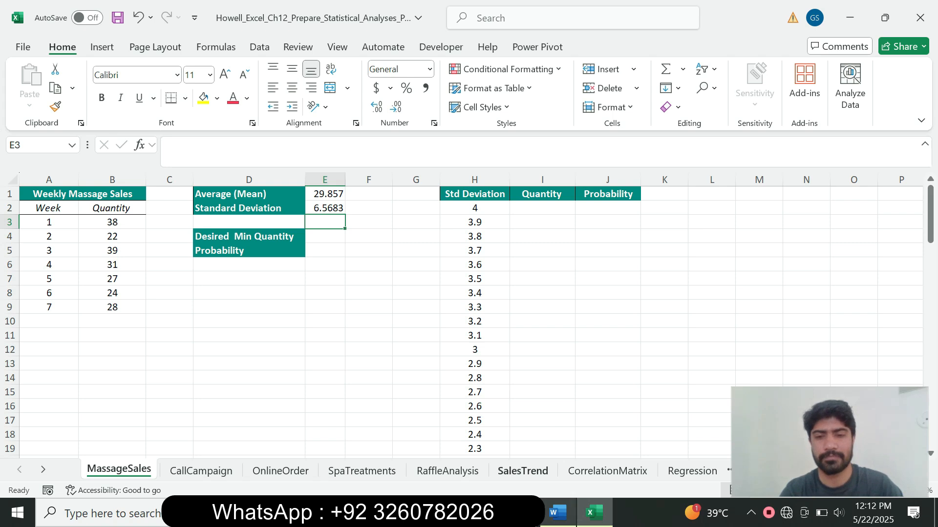
{"action": "left_click", "coordinate": [557, 513]}
Remove the yellow highlight from step 2's instruction text.
{"action": "left_click", "coordinate": [272, 337]}
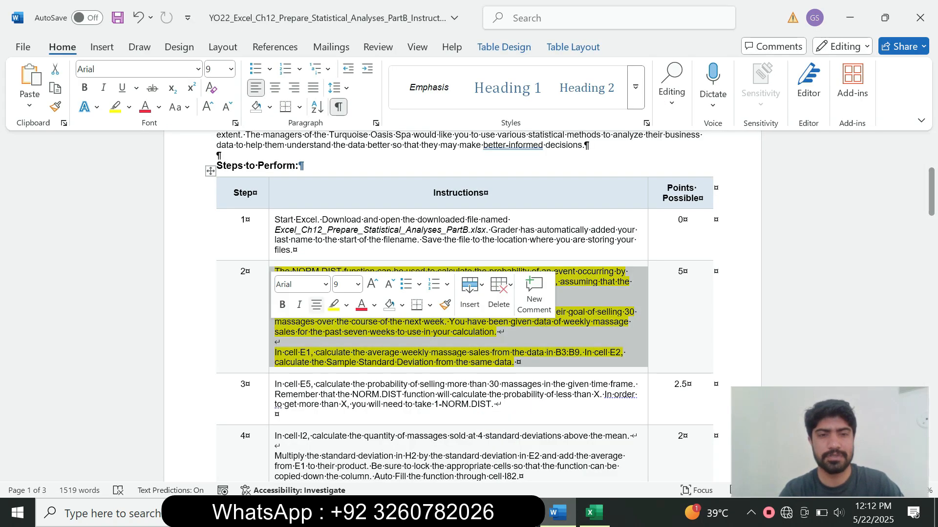
{"action": "left_click", "coordinate": [358, 284]}
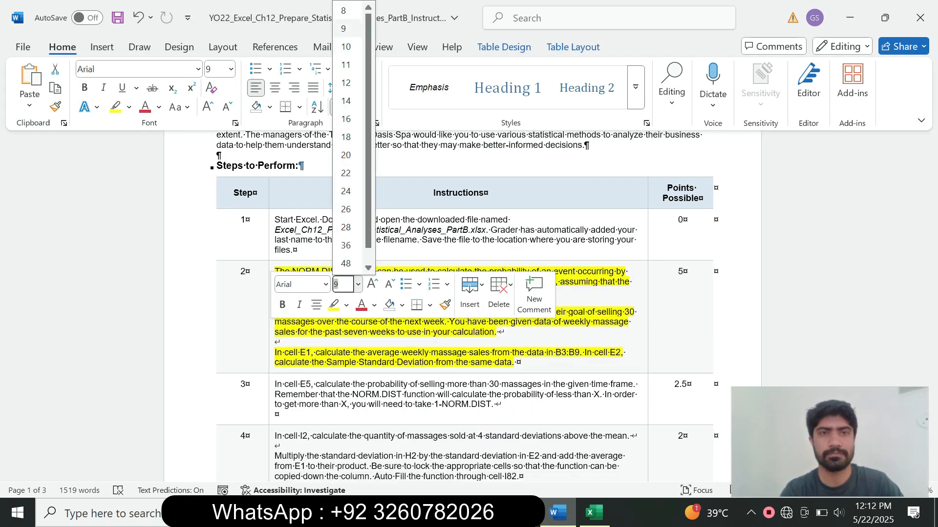
{"action": "key", "text": "Escape"}
{"action": "left_click", "coordinate": [129, 107]}
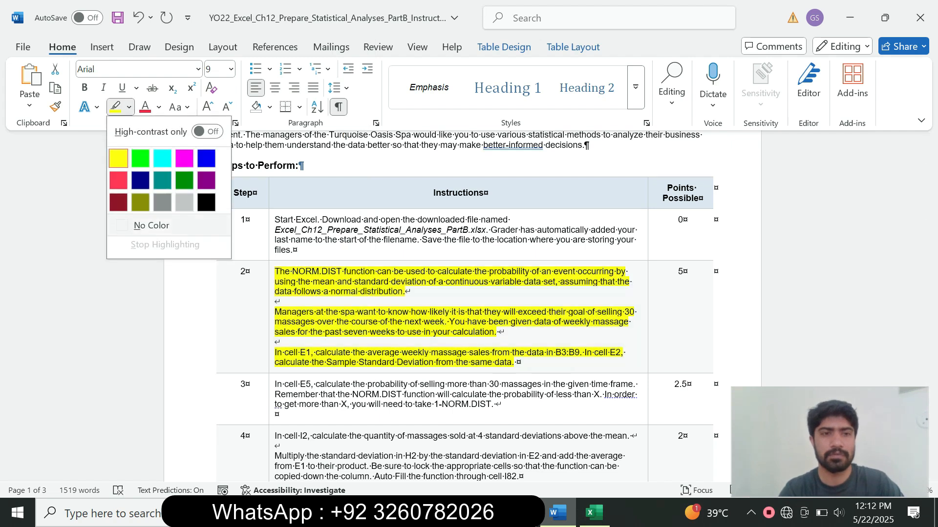
{"action": "left_click", "coordinate": [152, 225]}
{"action": "left_click", "coordinate": [435, 363]}
Enlarge step 3's instruction text to 12 pt and highlight it in turquoise.
{"action": "left_click_drag", "start_coordinate": [931, 192], "coordinate": [931, 214]}
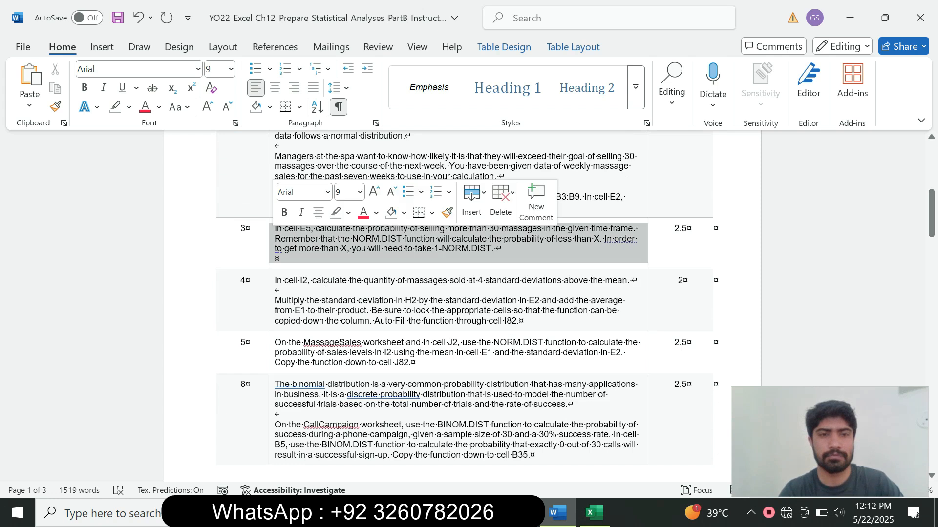
{"action": "left_click", "coordinate": [272, 238]}
{"action": "left_click", "coordinate": [360, 192]}
{"action": "left_click", "coordinate": [348, 284]}
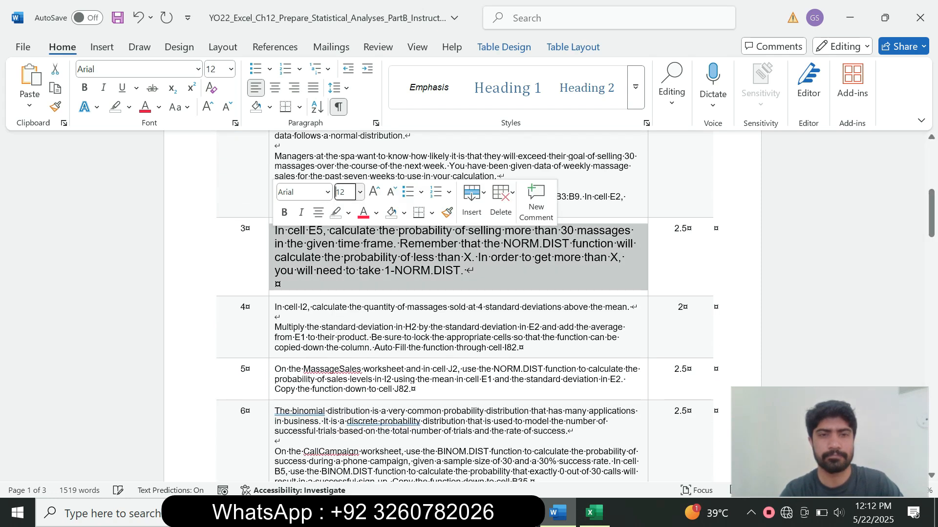
{"action": "left_click", "coordinate": [348, 213]}
{"action": "left_click", "coordinate": [384, 257]}
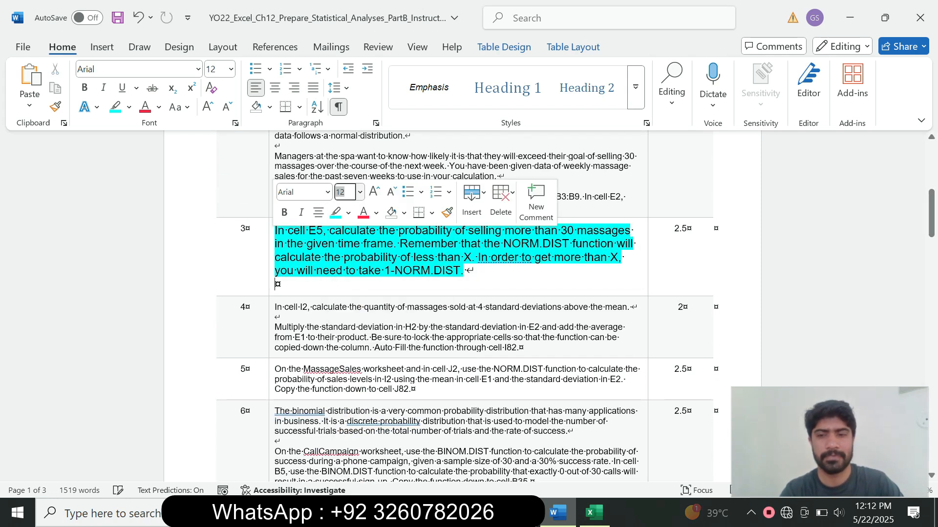
{"action": "left_click_drag", "start_coordinate": [275, 231], "coordinate": [460, 271]}
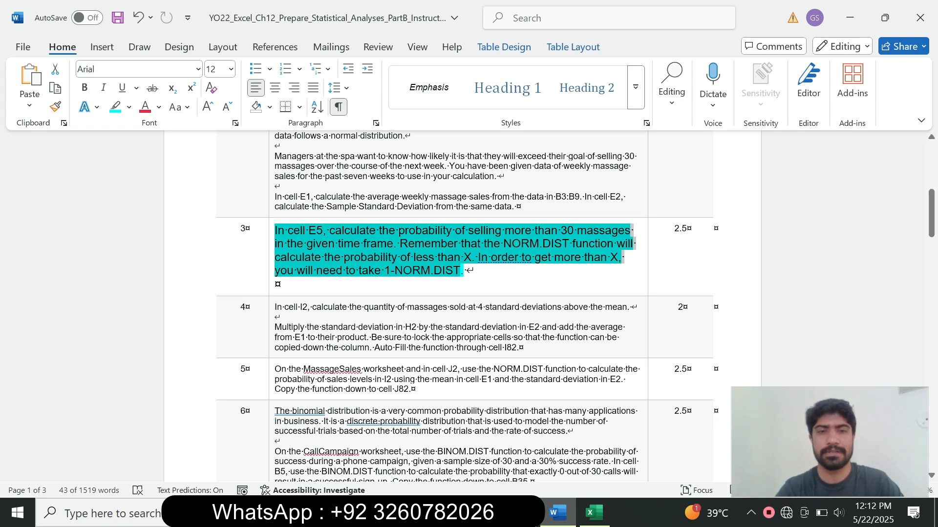
{"action": "left_click", "coordinate": [467, 271]}
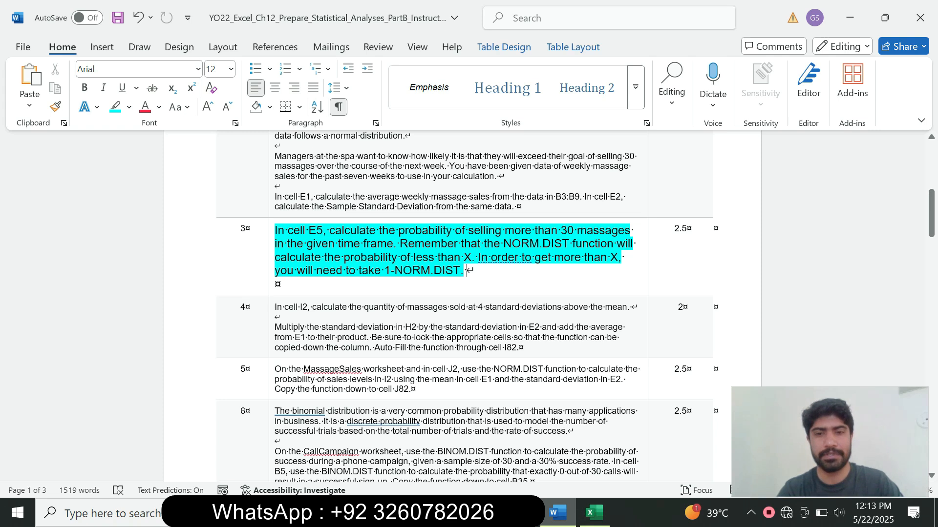
Return to Excel and select cell E5 on the MassageSales sheet.
{"action": "left_click", "coordinate": [594, 513]}
{"action": "left_click", "coordinate": [324, 237]}
{"action": "left_click", "coordinate": [325, 251]}
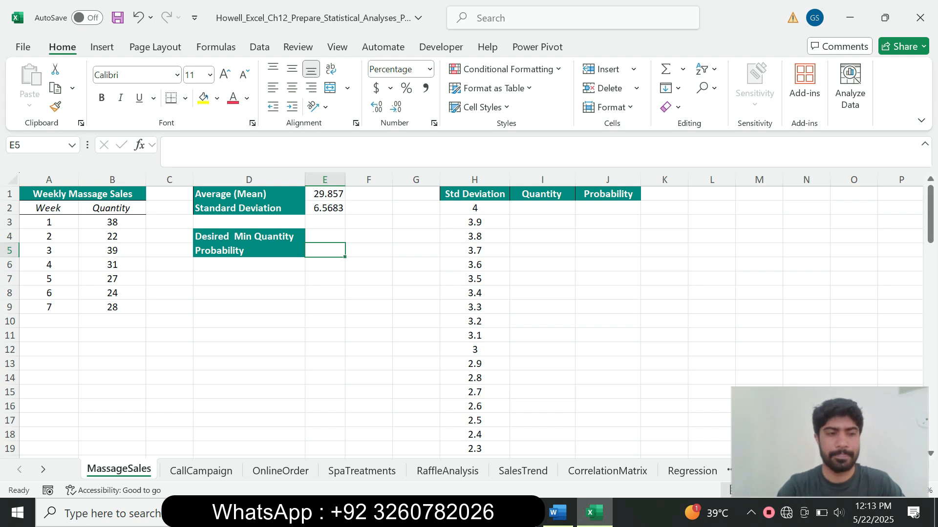
Enter 30 as the desired minimum quantity in cell E4.
{"action": "left_click", "coordinate": [557, 513]}
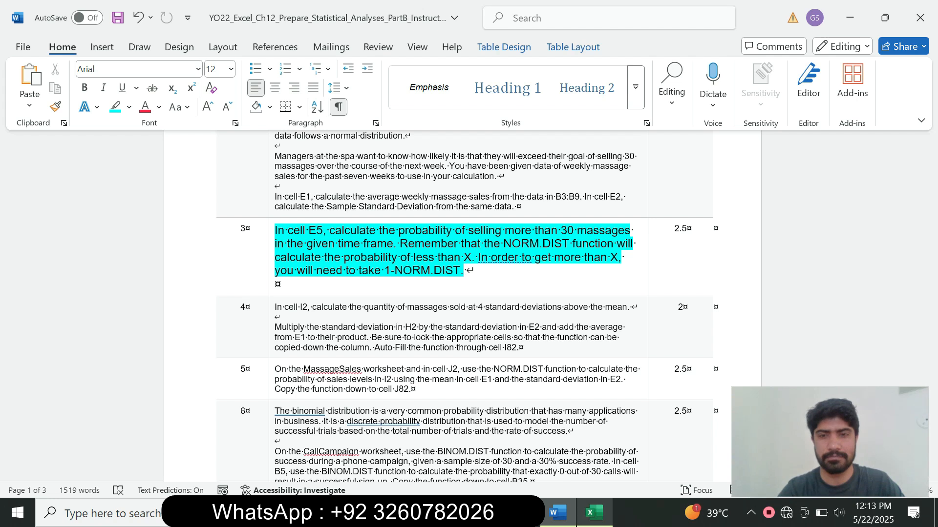
{"action": "left_click", "coordinate": [594, 513]}
{"action": "left_click", "coordinate": [325, 236]}
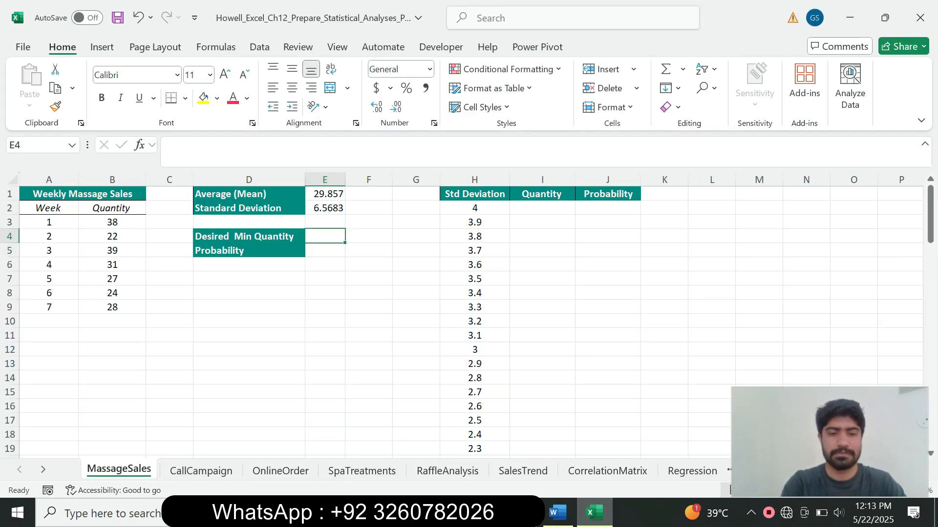
{"action": "type", "text": "30"}
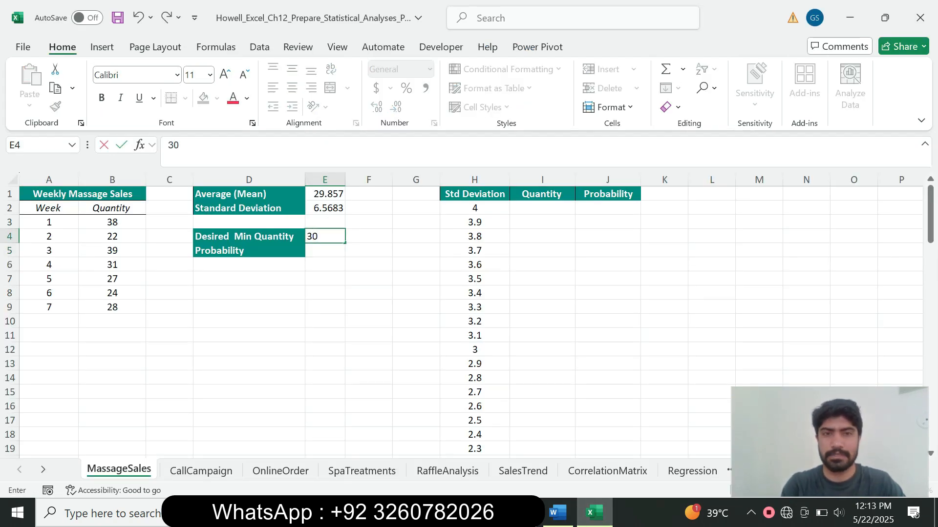
{"action": "key", "text": "Return"}
Enter =1-NORM.DIST(E4,E1,E2,TRUE) in E5, giving a 49.13% probability.
{"action": "type", "text": "="}
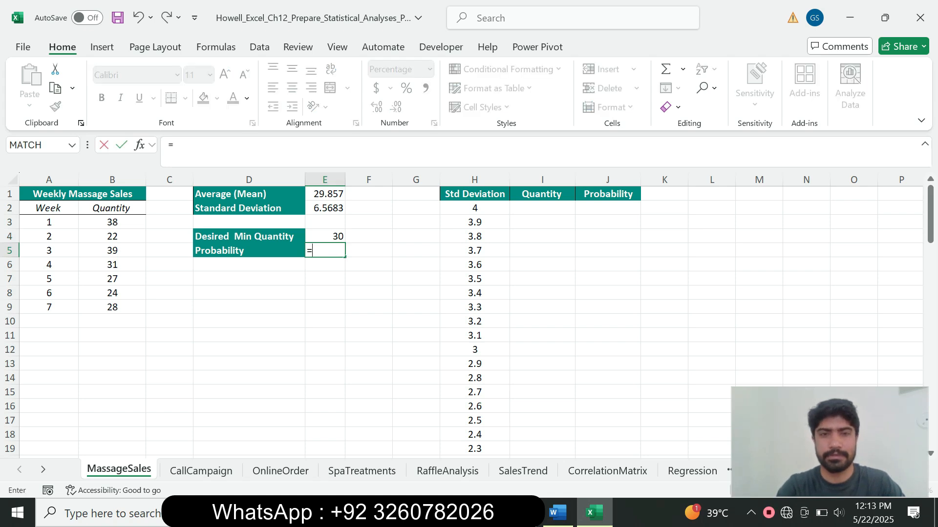
{"action": "type", "text": "1-"}
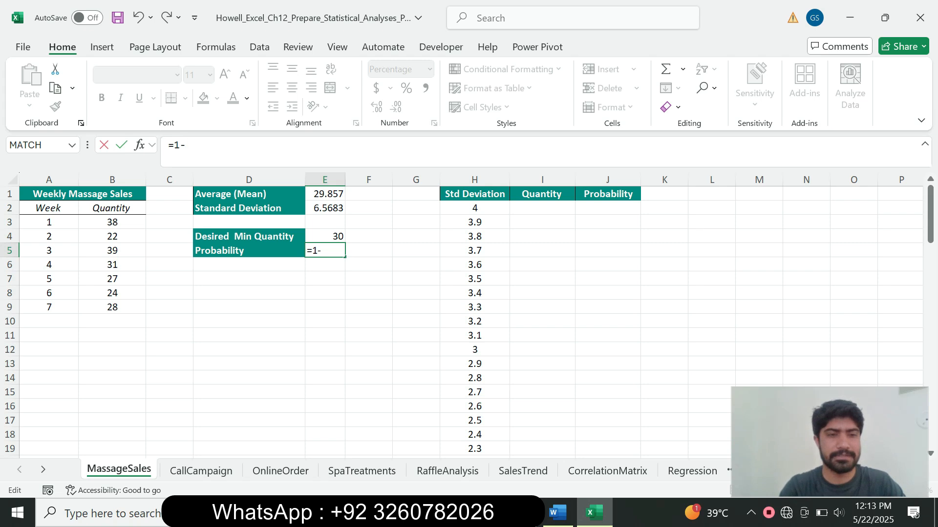
{"action": "left_click", "coordinate": [557, 512]}
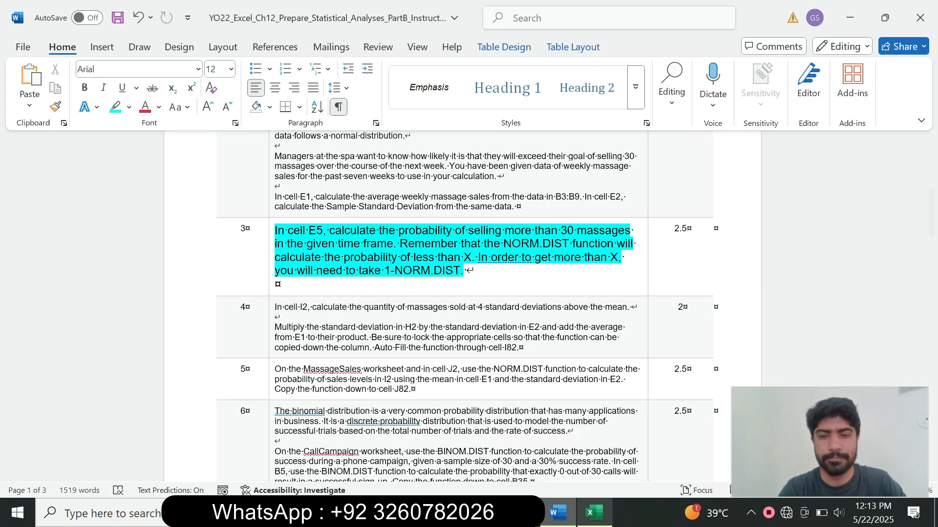
{"action": "left_click", "coordinate": [594, 513]}
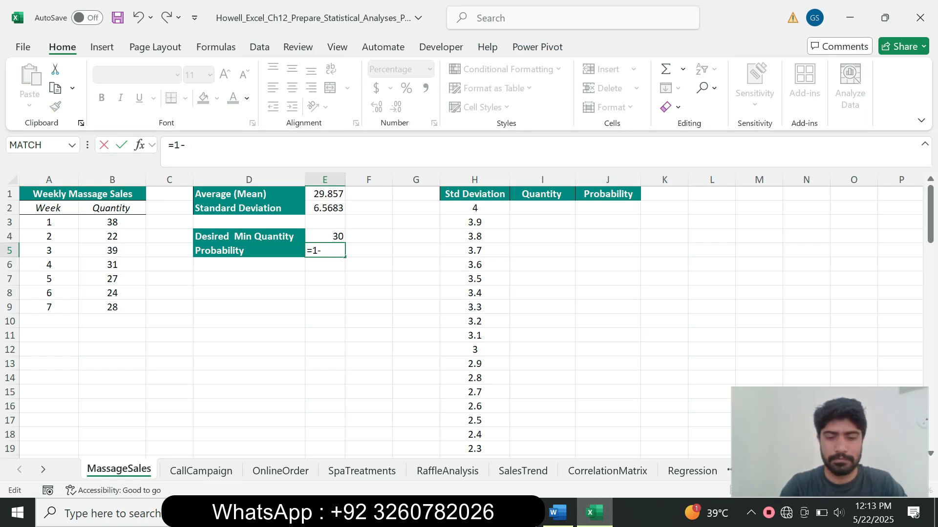
{"action": "type", "text": "nor"}
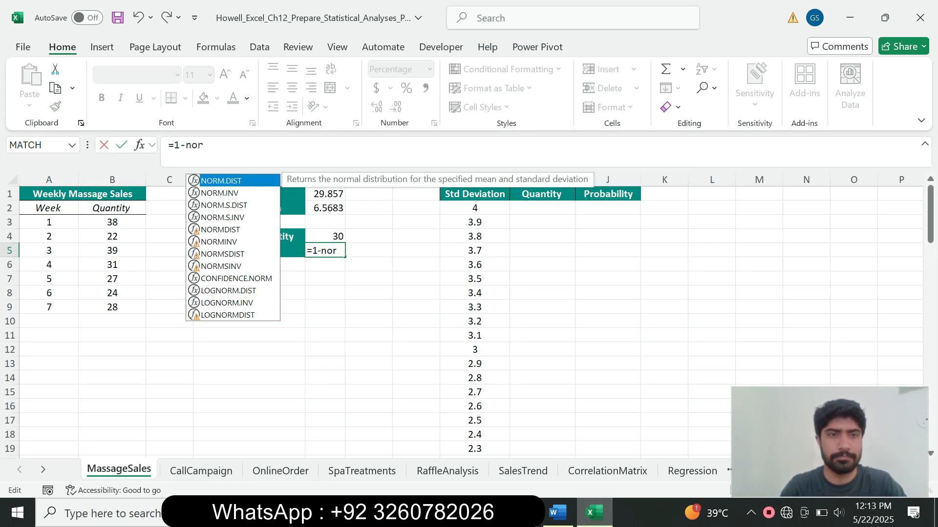
{"action": "key", "text": "Tab"}
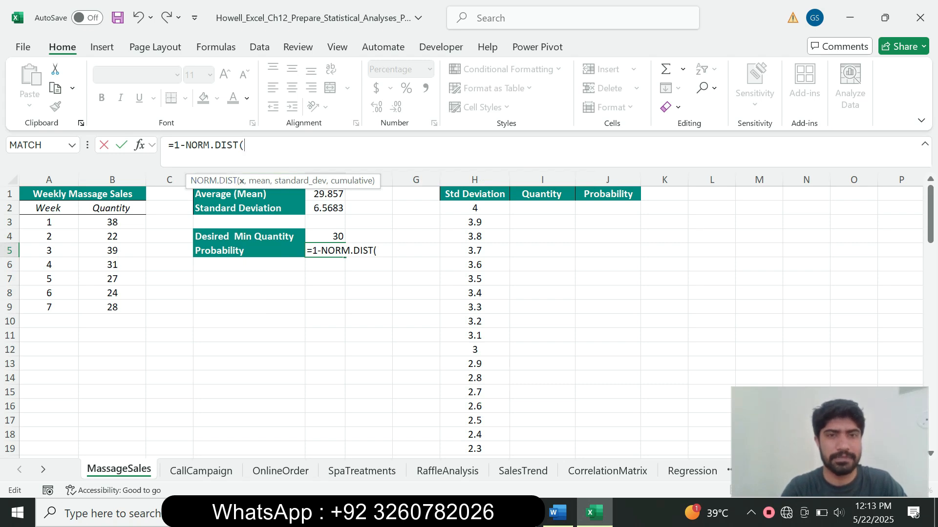
{"action": "left_click", "coordinate": [325, 208]}
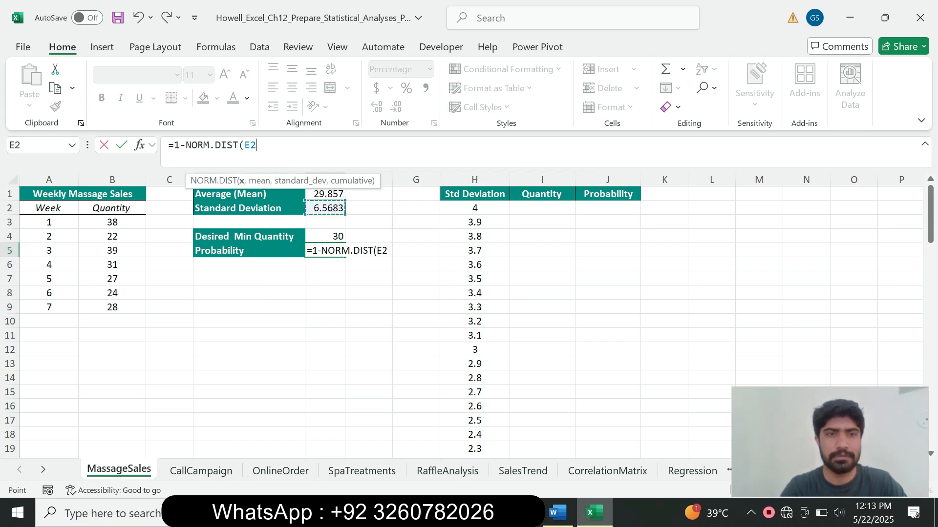
{"action": "left_click", "coordinate": [326, 237]}
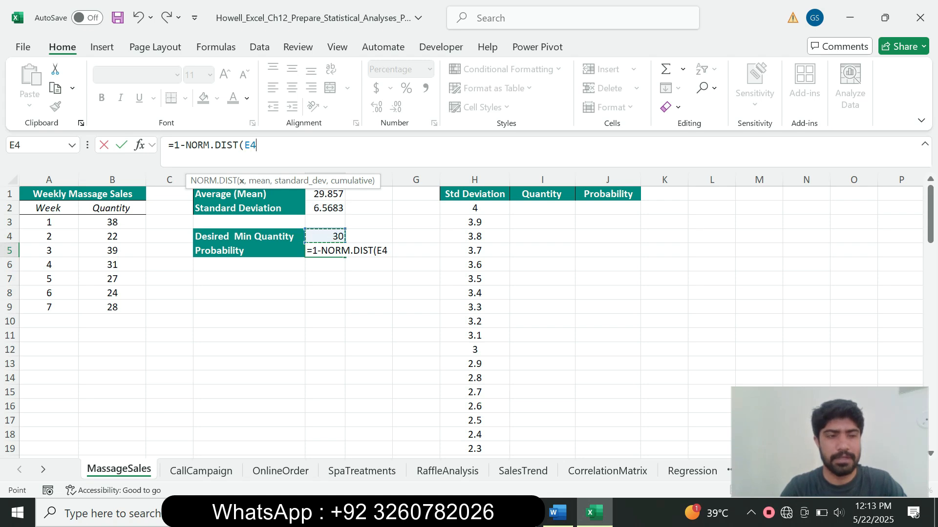
{"action": "type", "text": ","}
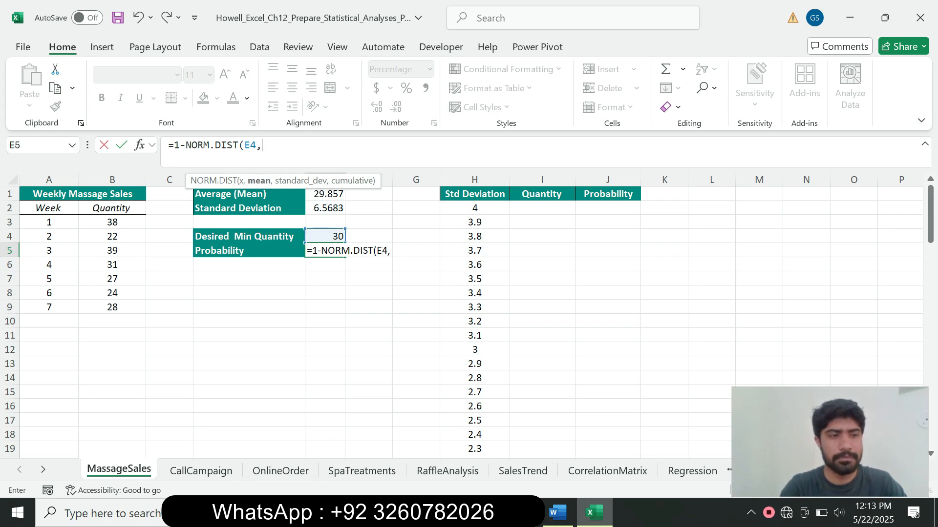
{"action": "left_click", "coordinate": [325, 194]}
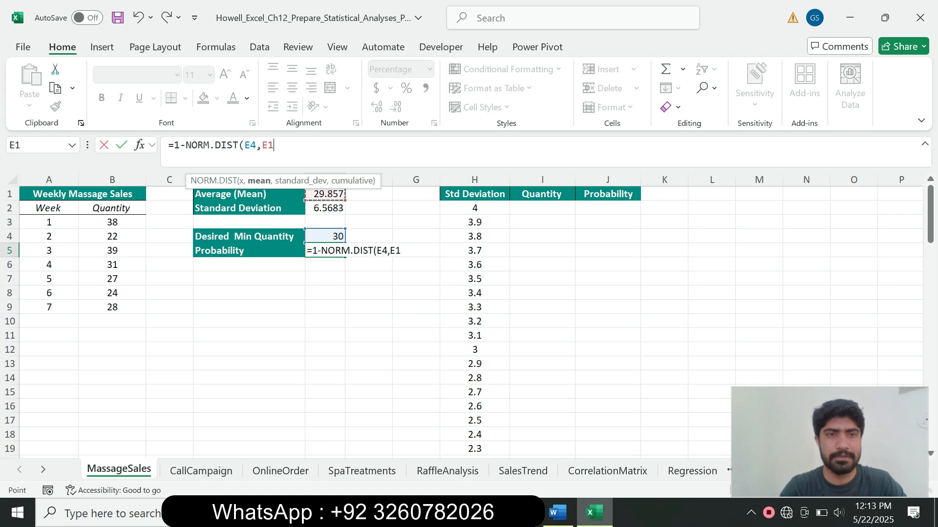
{"action": "type", "text": ","}
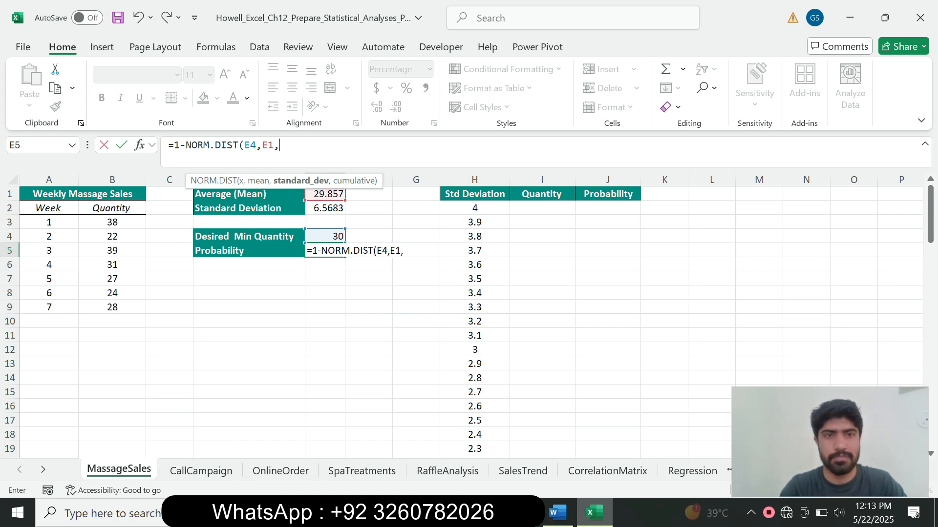
{"action": "left_click", "coordinate": [324, 208]}
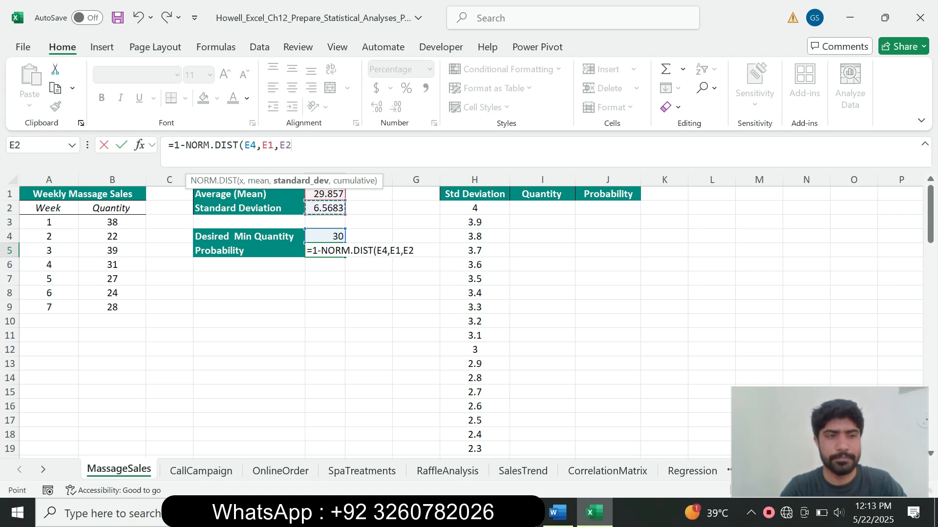
{"action": "type", "text": ","}
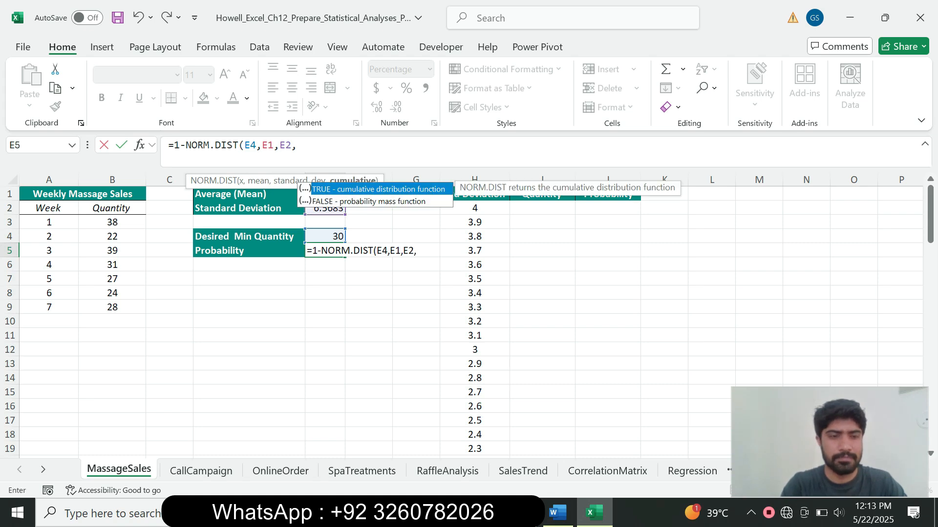
{"action": "type", "text": "TRUE"}
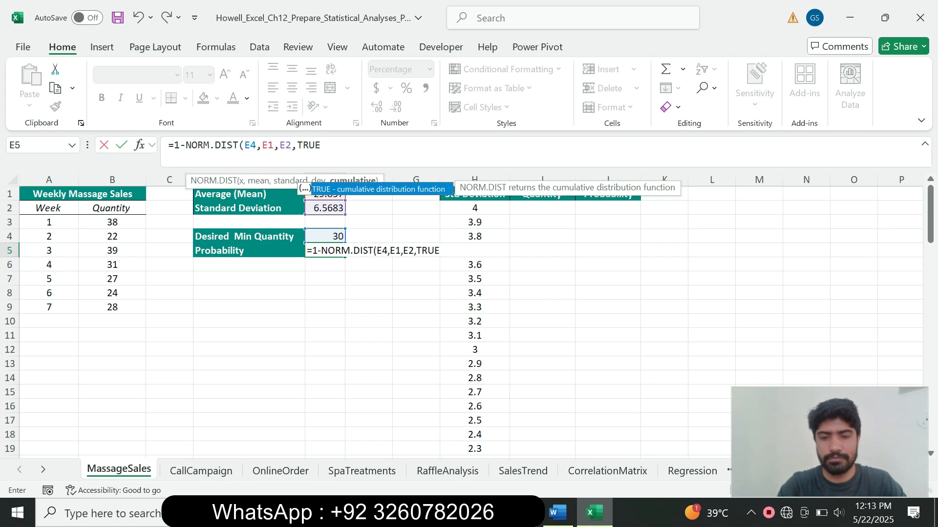
{"action": "type", "text": ")"}
{"action": "key", "text": "Return"}
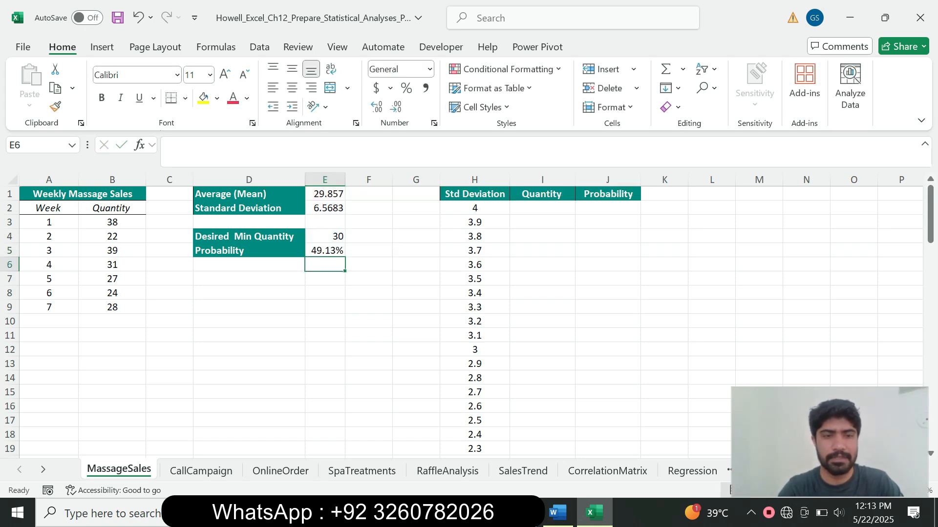
Shrink step 3's instruction text to 9 pt and remove its highlight.
{"action": "left_click", "coordinate": [558, 513]}
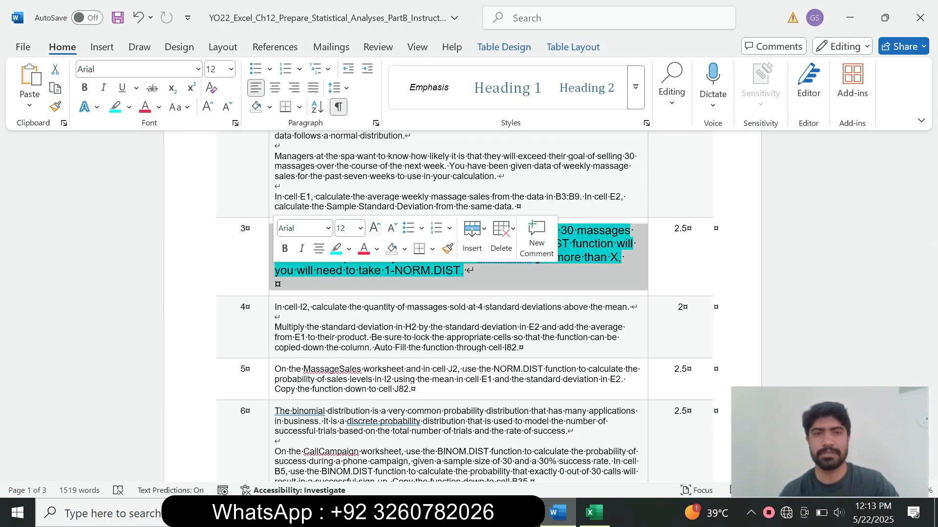
{"action": "left_click", "coordinate": [361, 228]}
{"action": "left_click", "coordinate": [346, 266]}
{"action": "left_click", "coordinate": [349, 250]}
{"action": "left_click", "coordinate": [372, 367]}
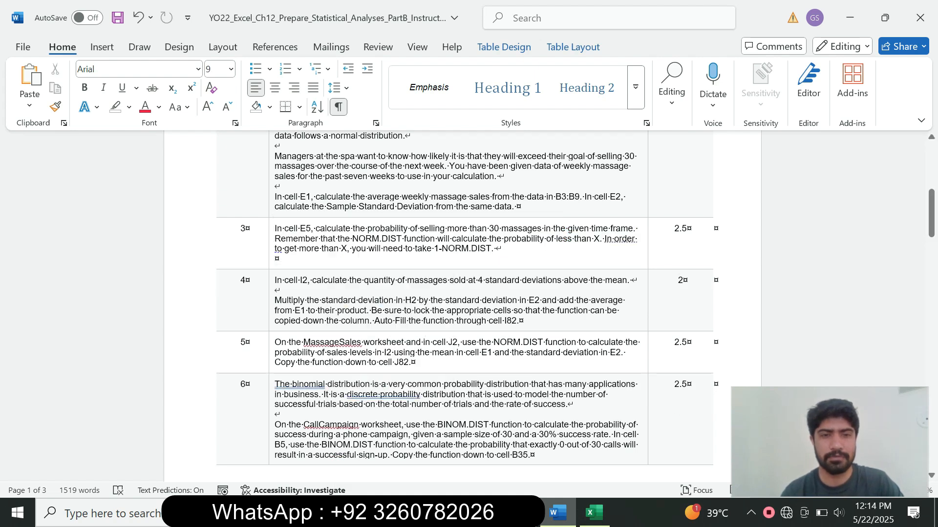
Set step 4's instruction text to 14 pt with turquoise highlight, then return to Excel.
{"action": "left_click", "coordinate": [272, 315]}
{"action": "left_click", "coordinate": [359, 274]}
{"action": "left_click", "coordinate": [349, 119]}
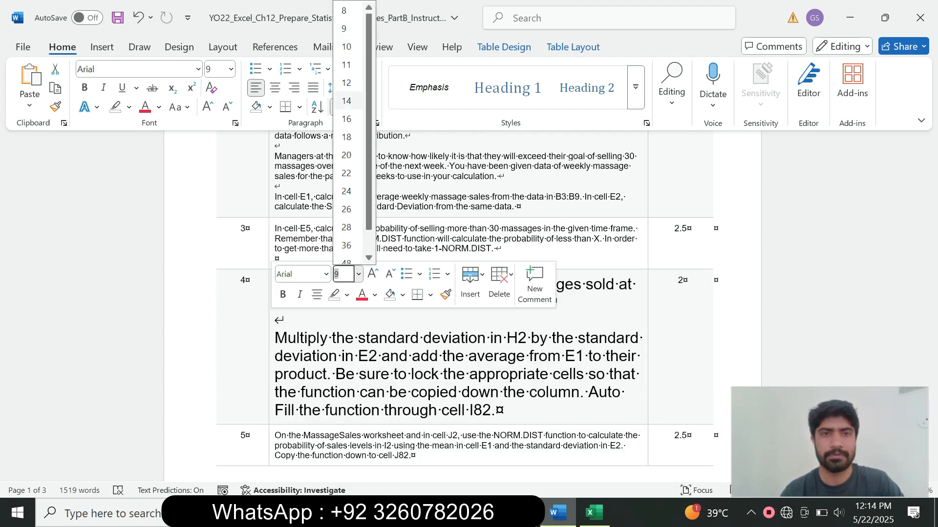
{"action": "left_click", "coordinate": [129, 107]}
{"action": "left_click", "coordinate": [143, 132]}
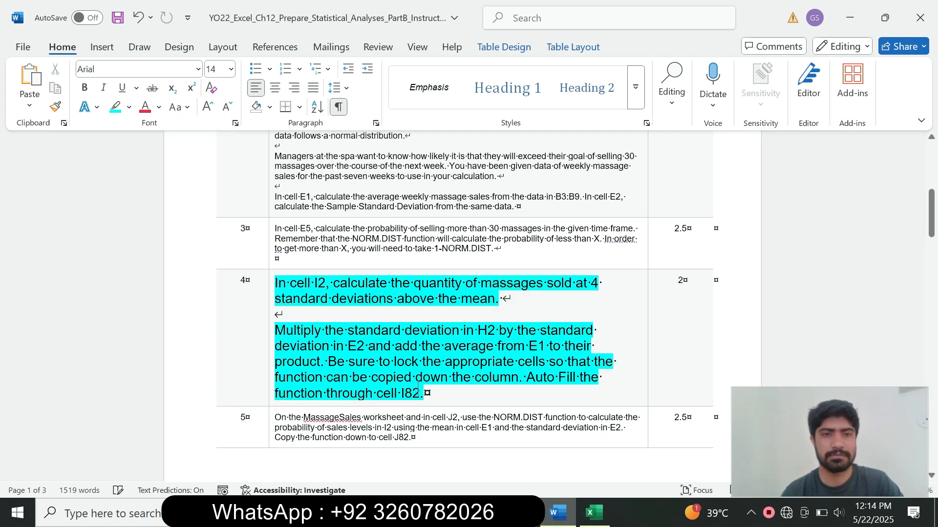
{"action": "left_click_drag", "start_coordinate": [932, 220], "coordinate": [931, 229]}
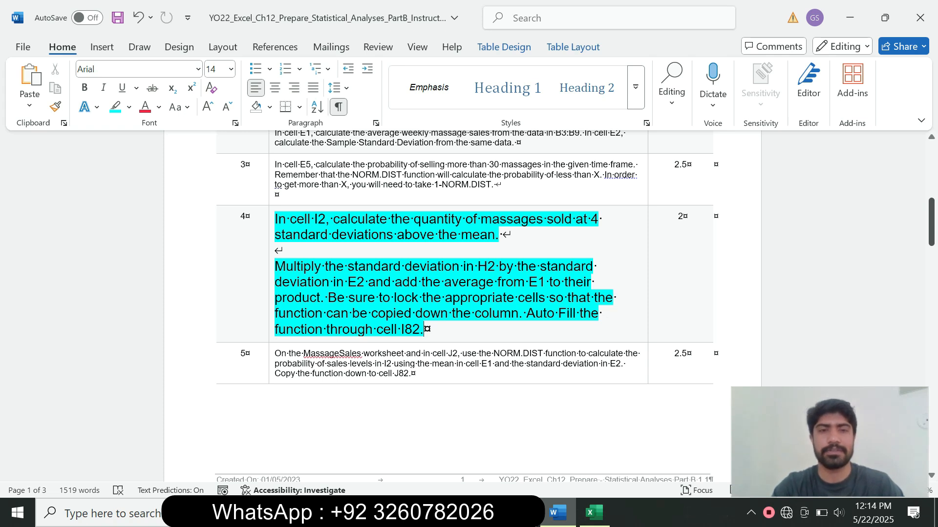
{"action": "left_click_drag", "start_coordinate": [348, 266], "coordinate": [472, 266]}
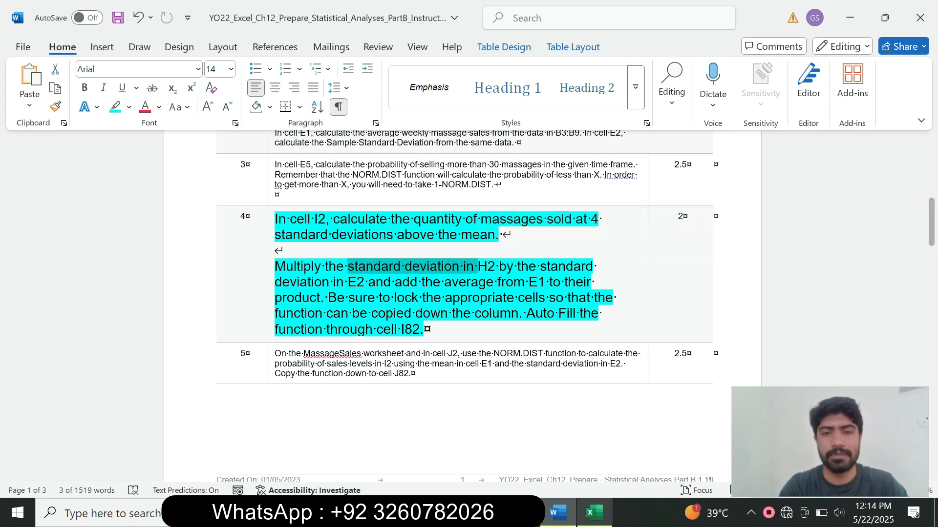
{"action": "left_click", "coordinate": [594, 513]}
Select cell I2 and start a formula referencing the standard deviation count in H2.
{"action": "left_click", "coordinate": [475, 208]}
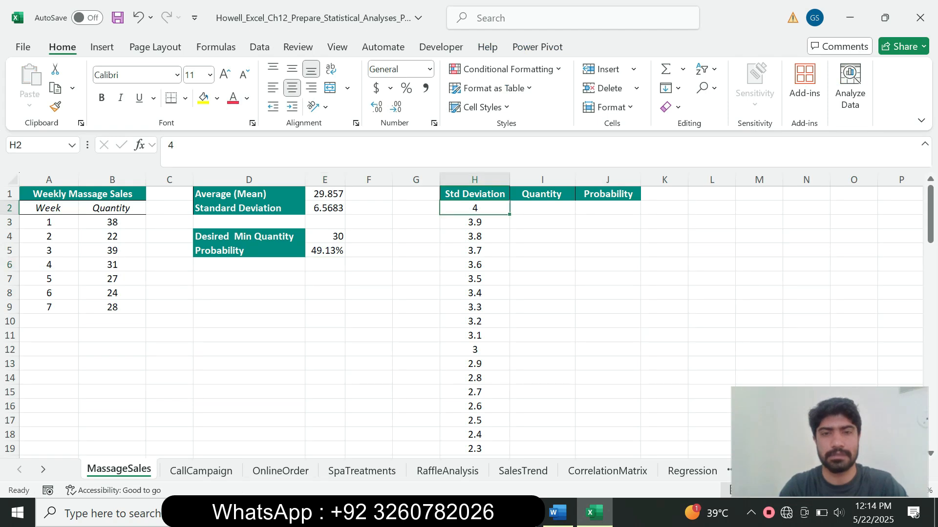
{"action": "left_click", "coordinate": [557, 513]}
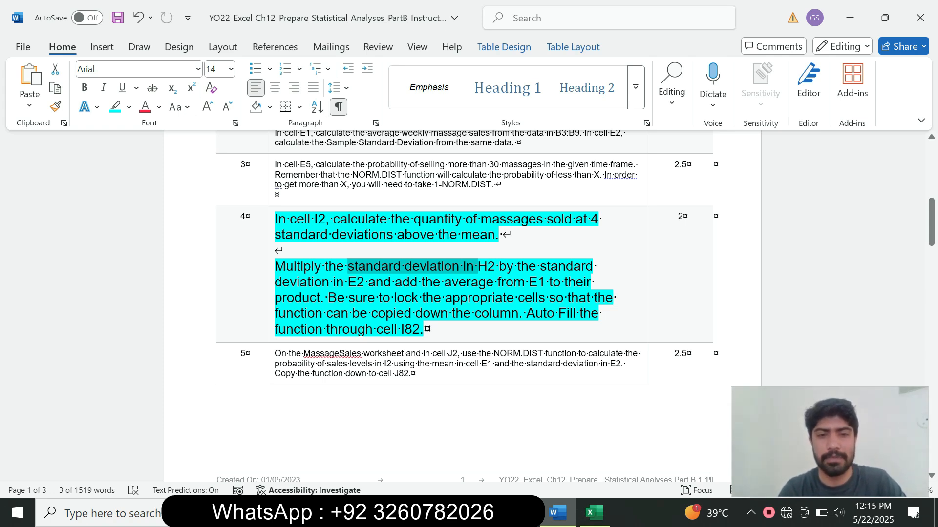
{"action": "left_click", "coordinate": [594, 513]}
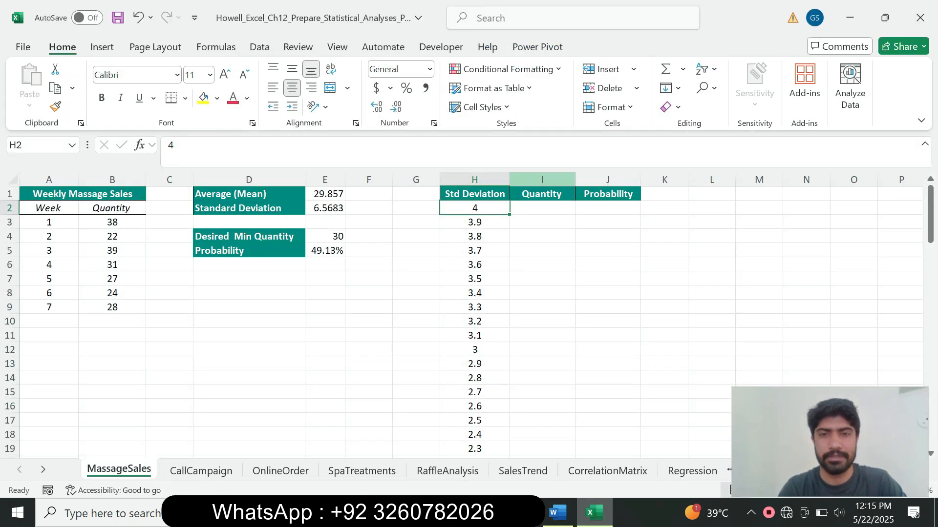
{"action": "left_click", "coordinate": [542, 208]}
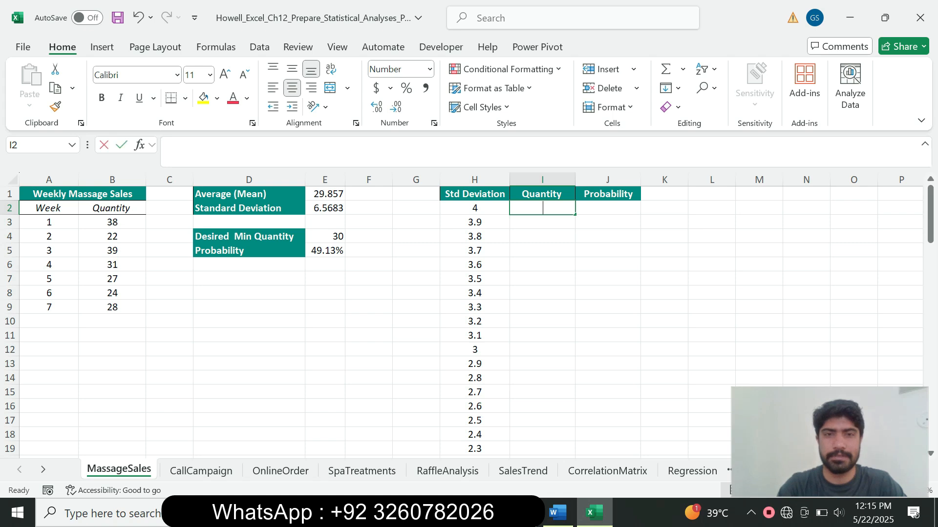
{"action": "type", "text": "="}
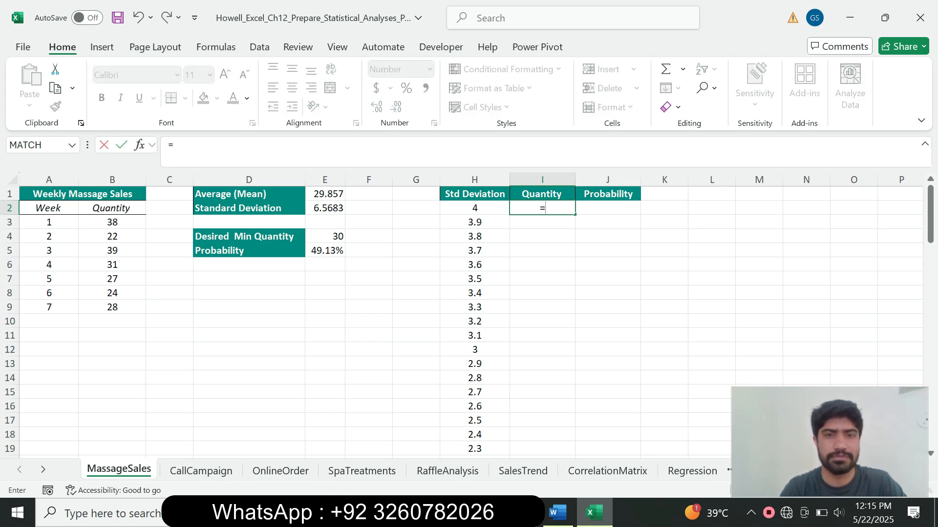
{"action": "left_click", "coordinate": [475, 222]}
{"action": "left_click", "coordinate": [475, 208]}
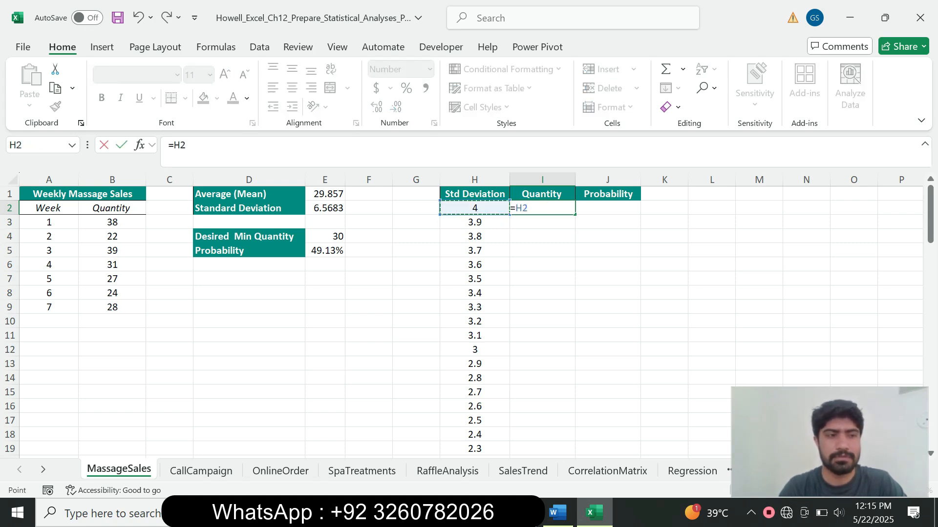
Complete =H2*$E$2+$E$1 in I2 with absolute references, giving a quantity of 56.
{"action": "type", "text": "*"}
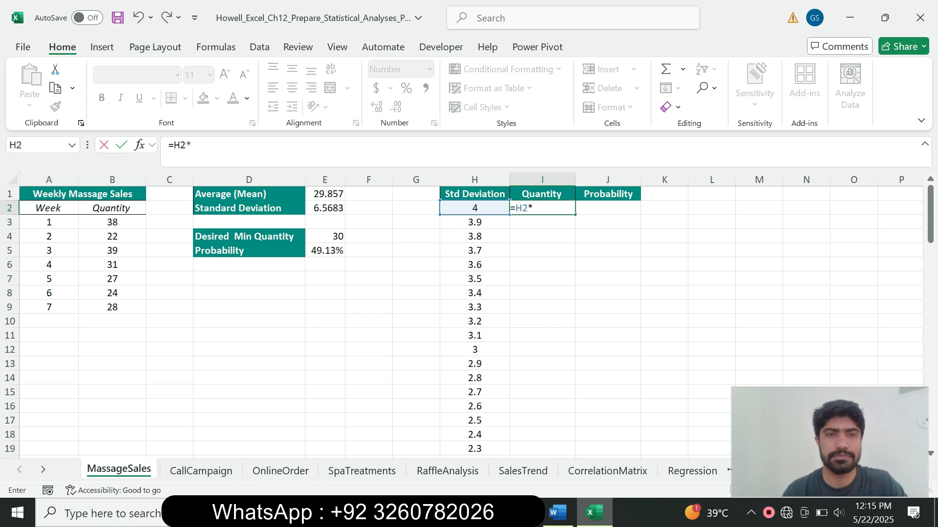
{"action": "left_click", "coordinate": [325, 194]}
{"action": "key", "text": "Down"}
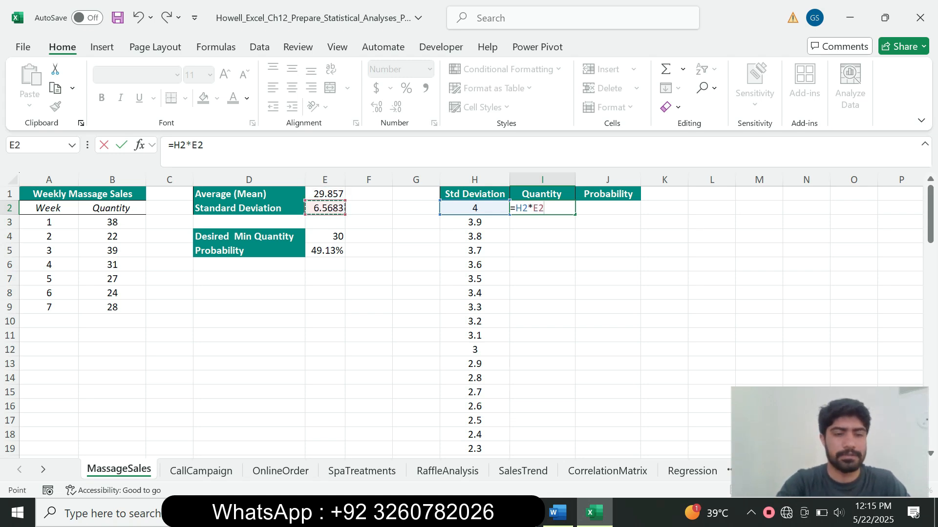
{"action": "key", "text": "F4"}
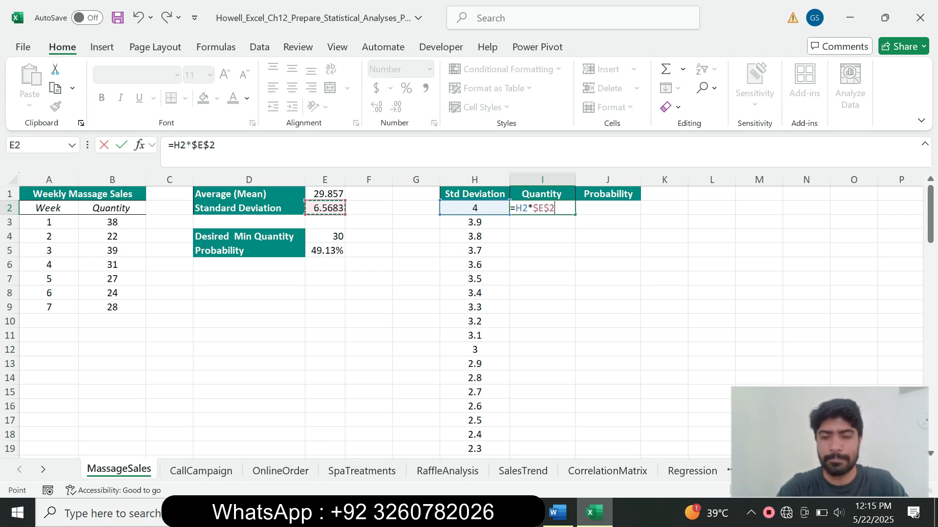
{"action": "type", "text": "+"}
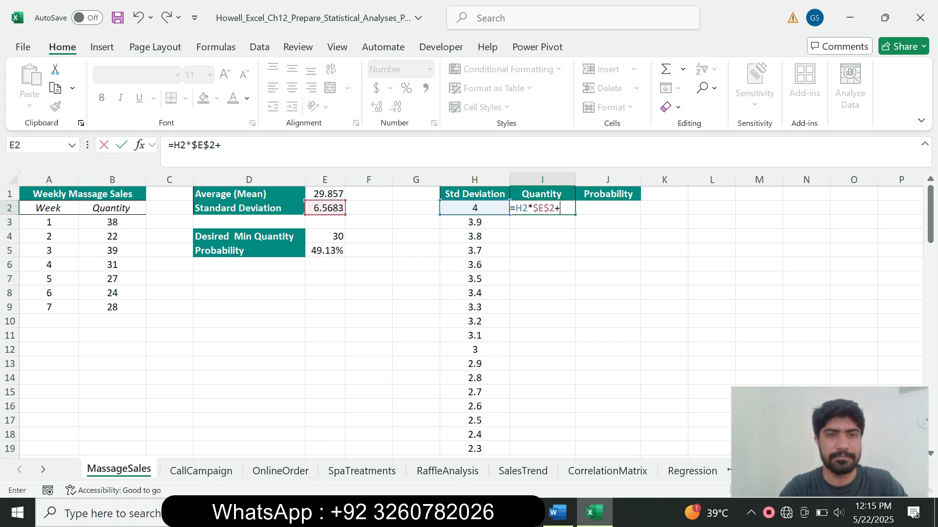
{"action": "left_click", "coordinate": [324, 194]}
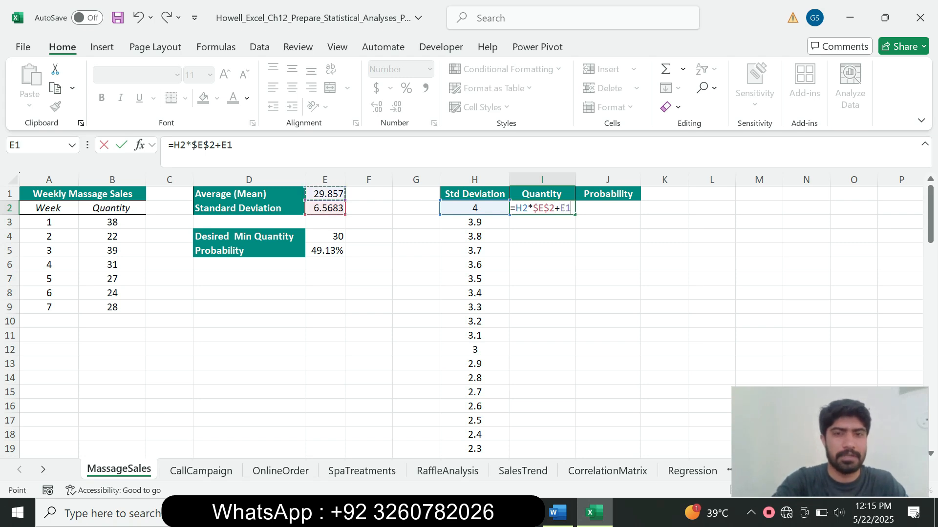
{"action": "key", "text": "F4"}
{"action": "key", "text": "Return"}
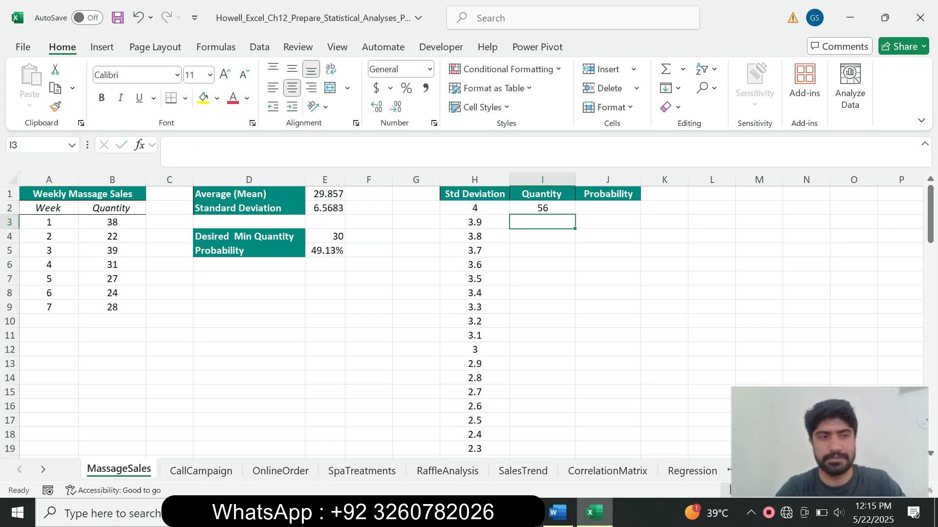
{"action": "left_click", "coordinate": [542, 208]}
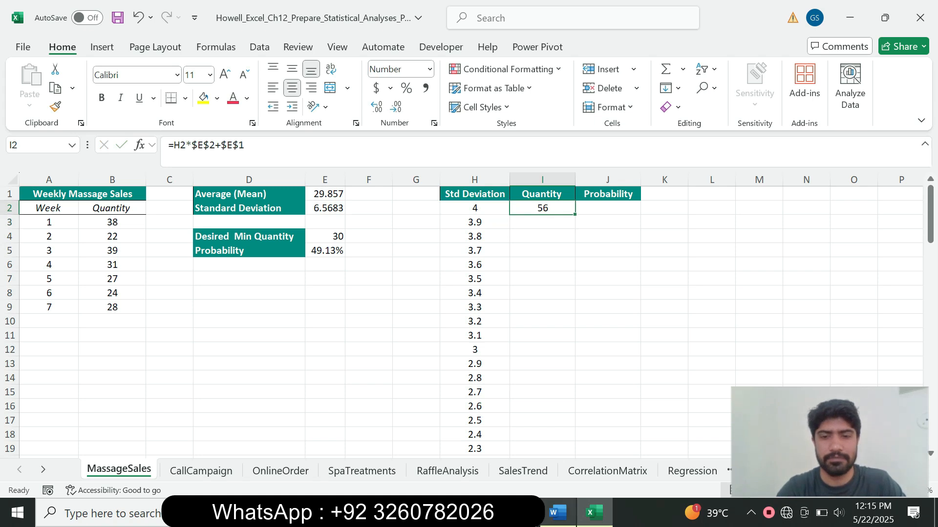
{"action": "left_click", "coordinate": [558, 512]}
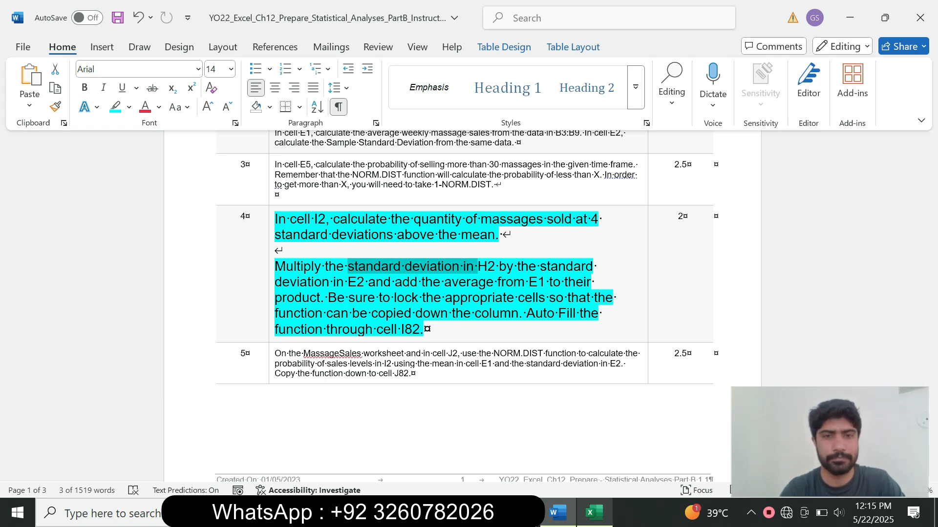
Fill the I2 quantity formula down column I to I82, then return to Word.
{"action": "mouse_move", "coordinate": [593, 512]}
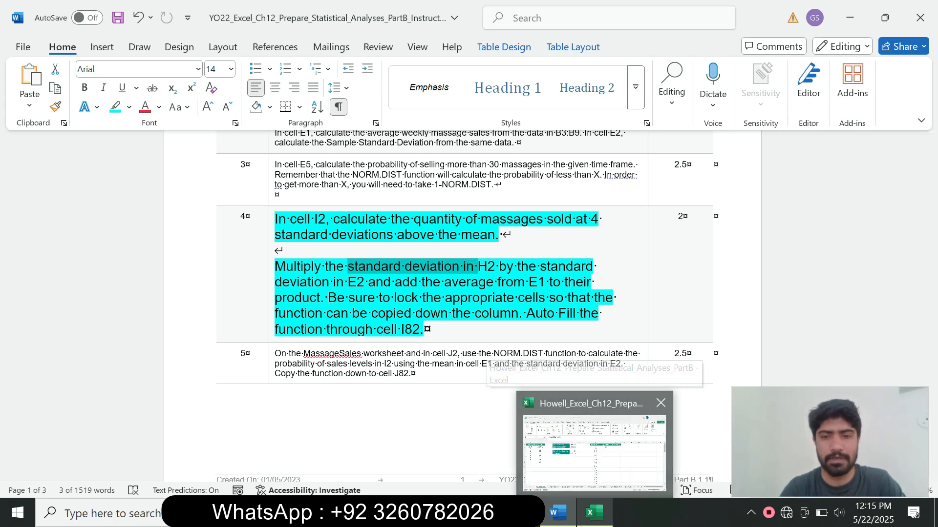
{"action": "left_click", "coordinate": [593, 452]}
{"action": "left_click_drag", "start_coordinate": [575, 215], "coordinate": [575, 441]}
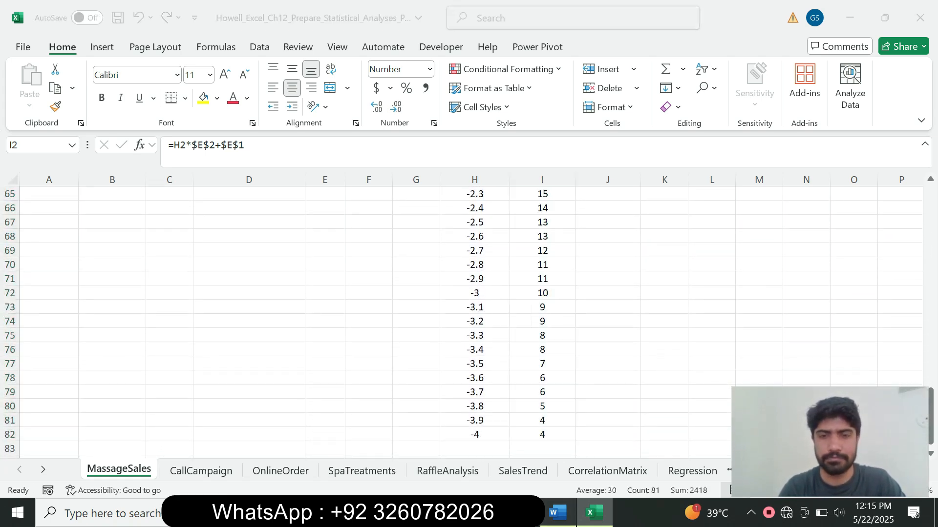
{"action": "left_click", "coordinate": [558, 513]}
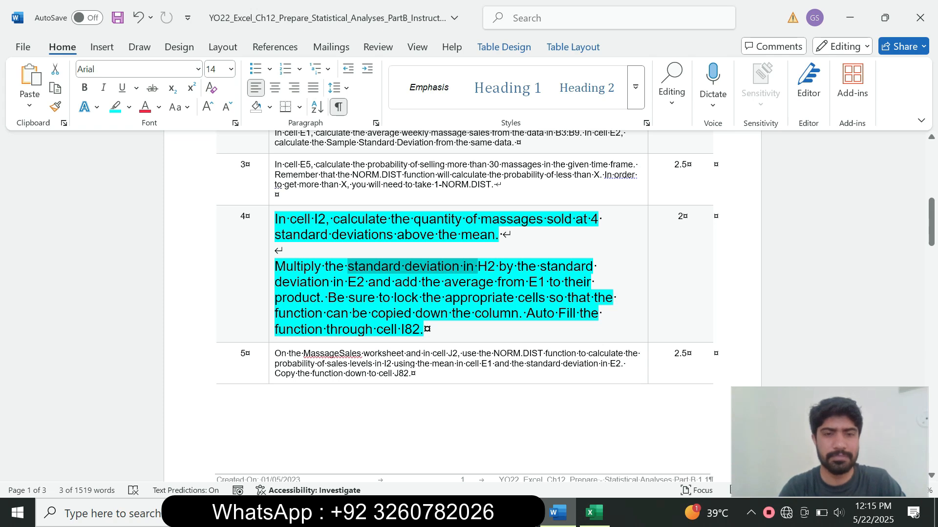
Shrink step 4's instruction text to 9 pt and remove its highlight.
{"action": "left_click", "coordinate": [272, 318]}
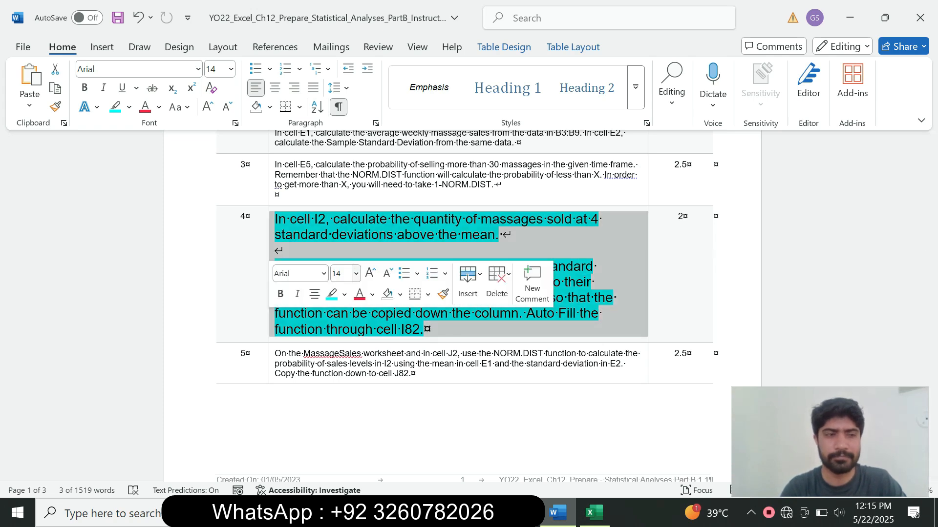
{"action": "left_click", "coordinate": [355, 274]}
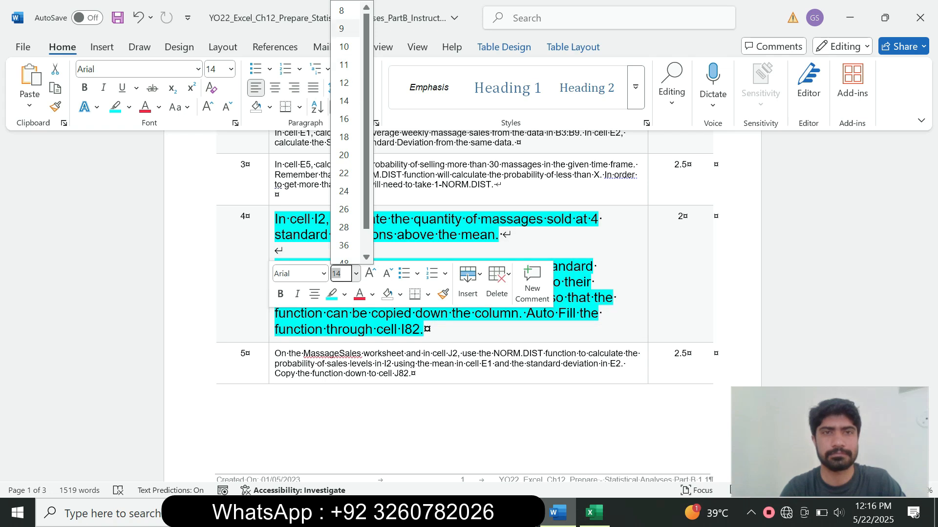
{"action": "left_click", "coordinate": [345, 28]}
{"action": "left_click", "coordinate": [129, 106]}
{"action": "left_click", "coordinate": [147, 224]}
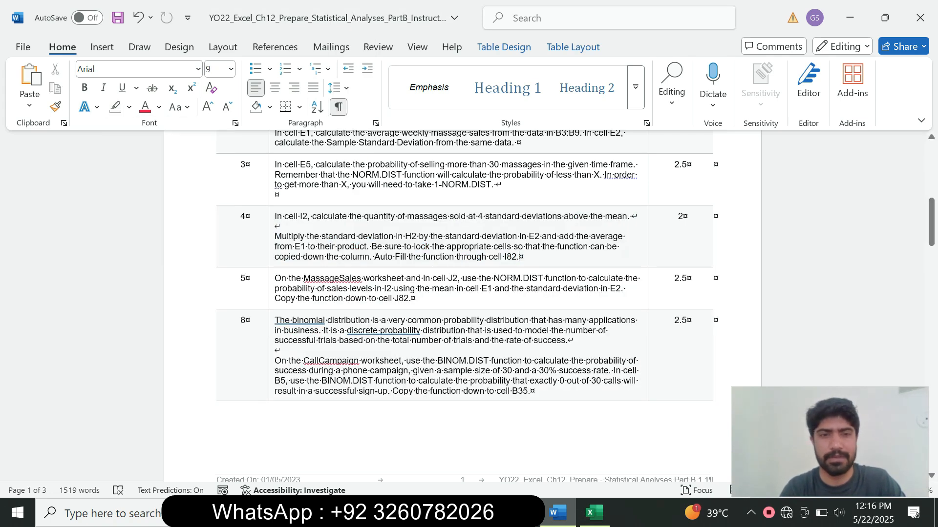
Set step 5's instruction text to 14 pt with cyan highlight, then return to Excel.
{"action": "left_click", "coordinate": [272, 284]}
{"action": "left_click", "coordinate": [358, 241]}
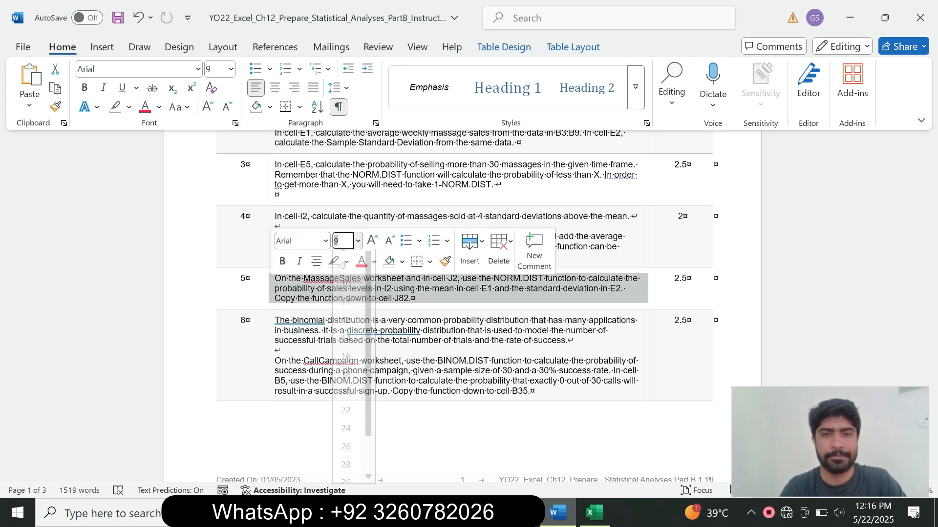
{"action": "left_click", "coordinate": [346, 350]}
{"action": "left_click", "coordinate": [346, 262]}
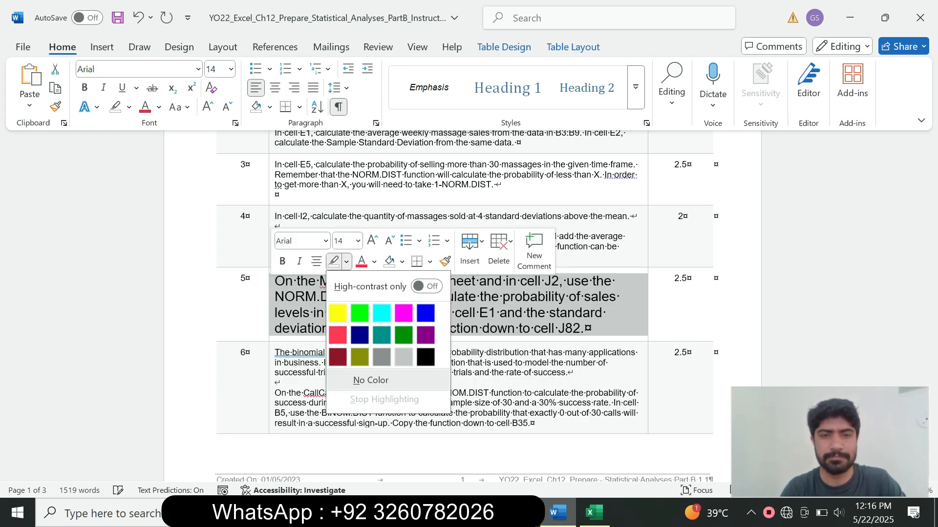
{"action": "left_click", "coordinate": [381, 312]}
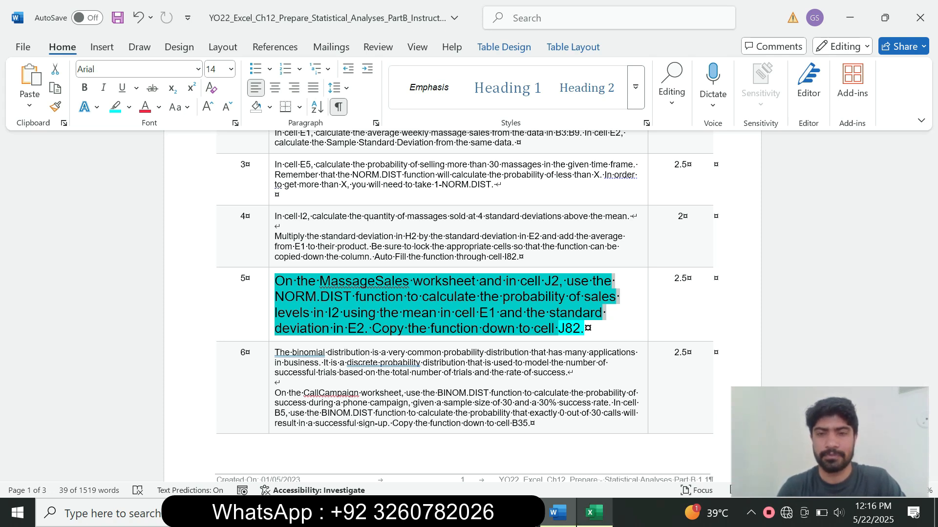
{"action": "left_click", "coordinate": [594, 513]}
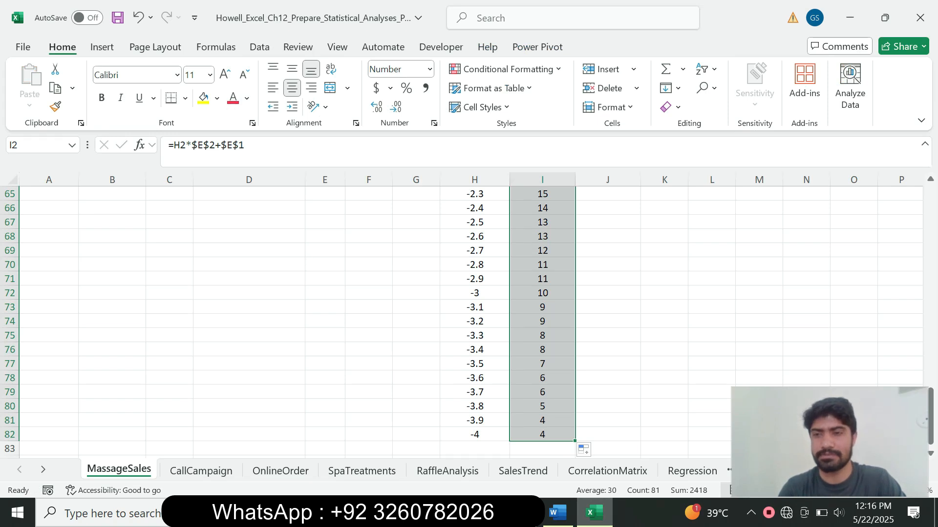
In cell J2, start a NORM.DIST formula using the quantity in I2 as x.
{"action": "left_click", "coordinate": [930, 362]}
{"action": "left_click_drag", "start_coordinate": [931, 362], "coordinate": [930, 215]}
{"action": "left_click", "coordinate": [607, 208]}
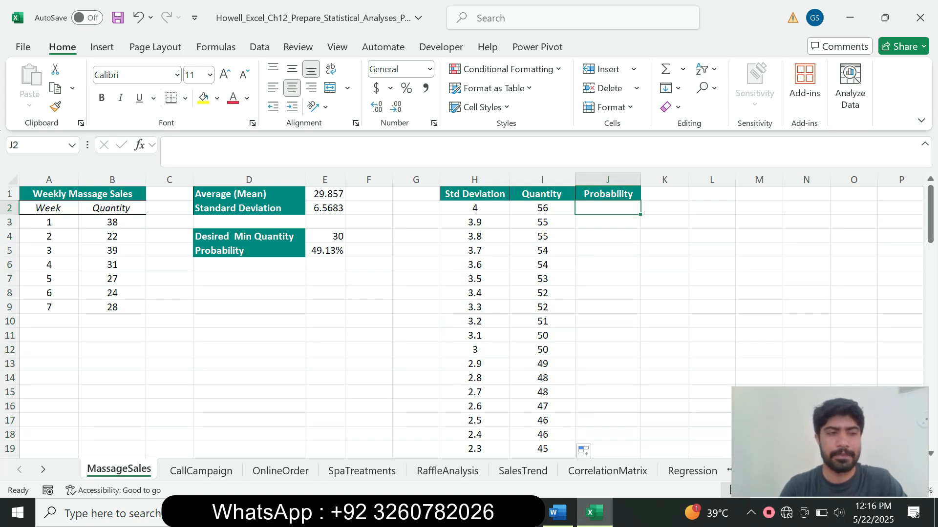
{"action": "type", "text": "="}
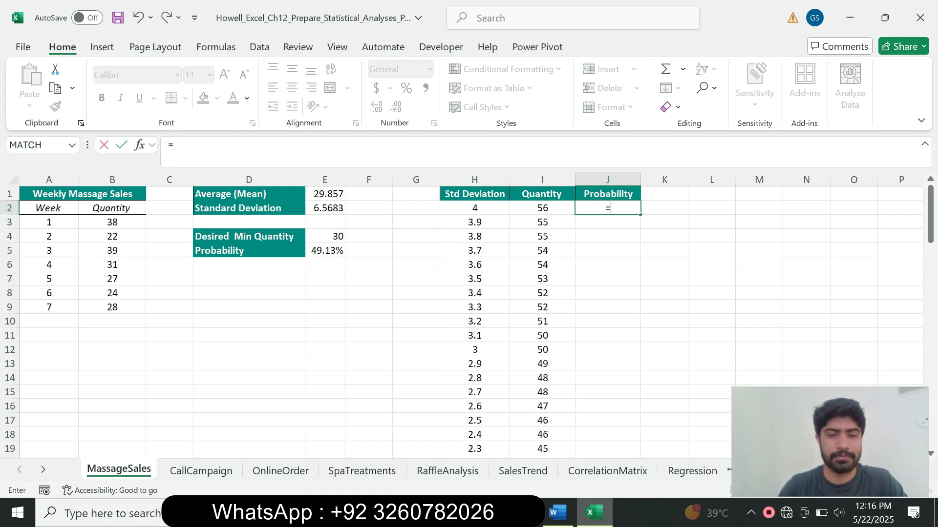
{"action": "type", "text": "norm"}
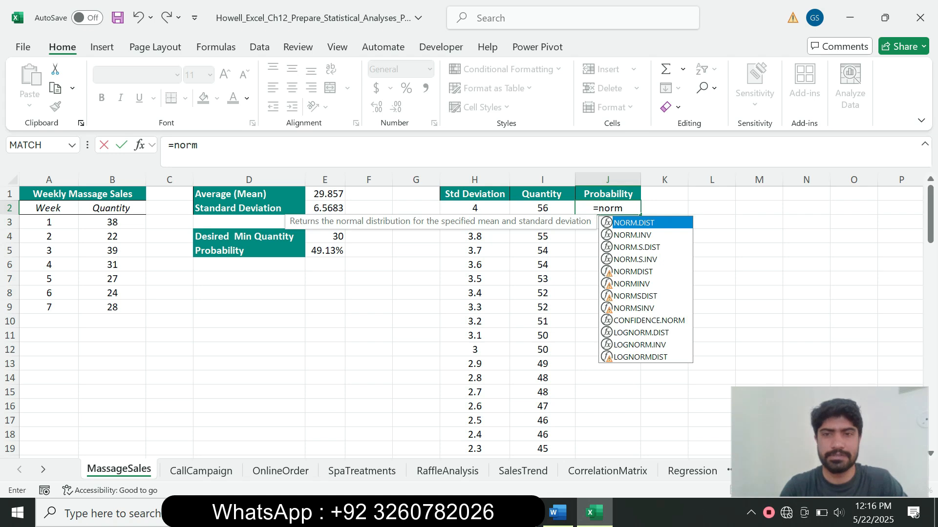
{"action": "key", "text": "Tab"}
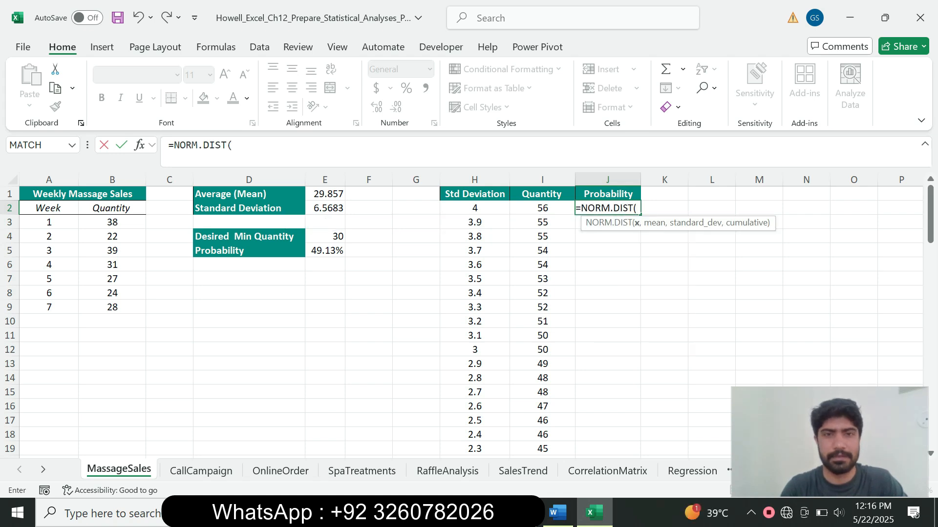
{"action": "key", "text": "Left"}
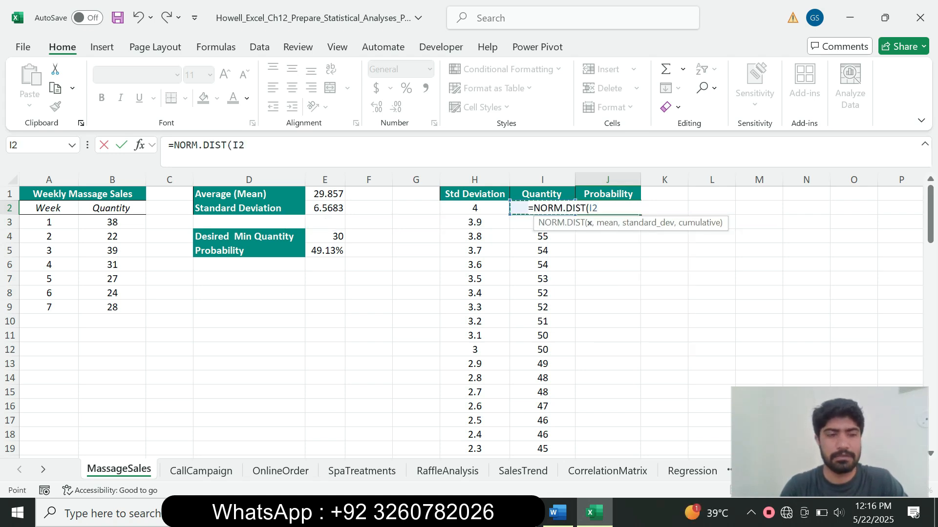
{"action": "type", "text": ","}
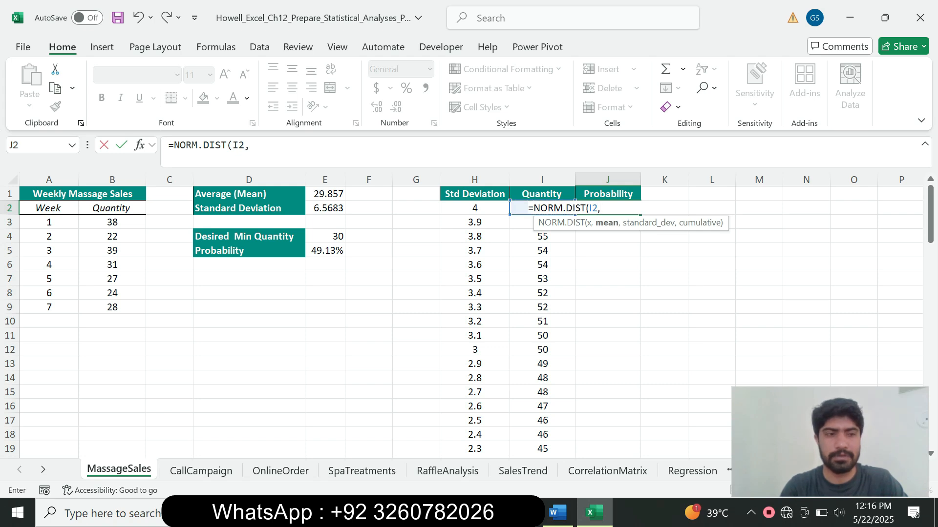
Finish =NORM.DIST(I2,$E$1,$E$2,FALSE) in J2, returning 2.03751E-05, then switch to Word.
{"action": "left_click", "coordinate": [324, 194]}
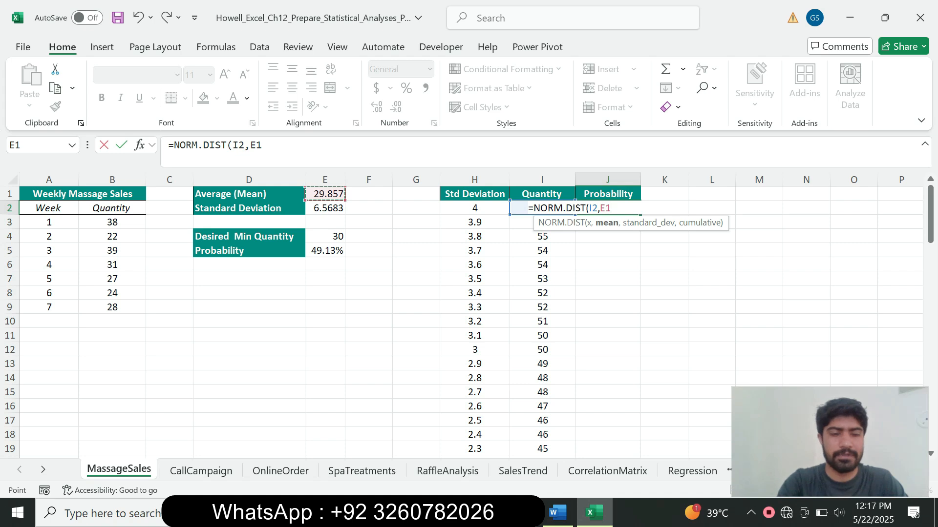
{"action": "key", "text": "F4"}
{"action": "type", "text": ",E2"}
{"action": "key", "text": "F4"}
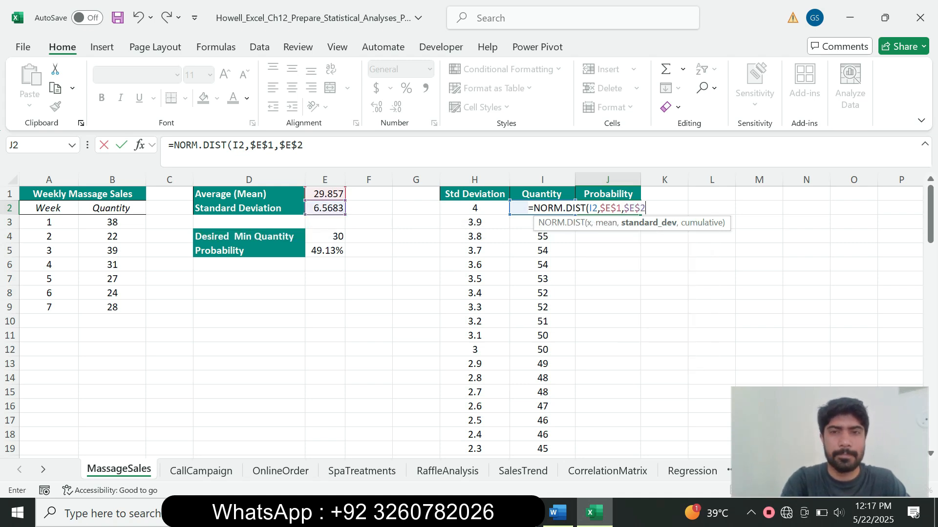
{"action": "type", "text": ","}
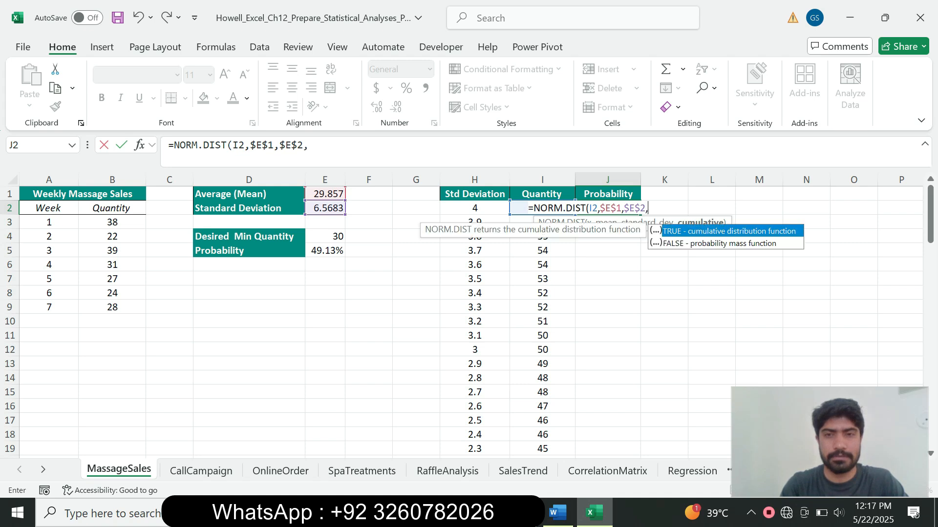
{"action": "type", "text": "FA"}
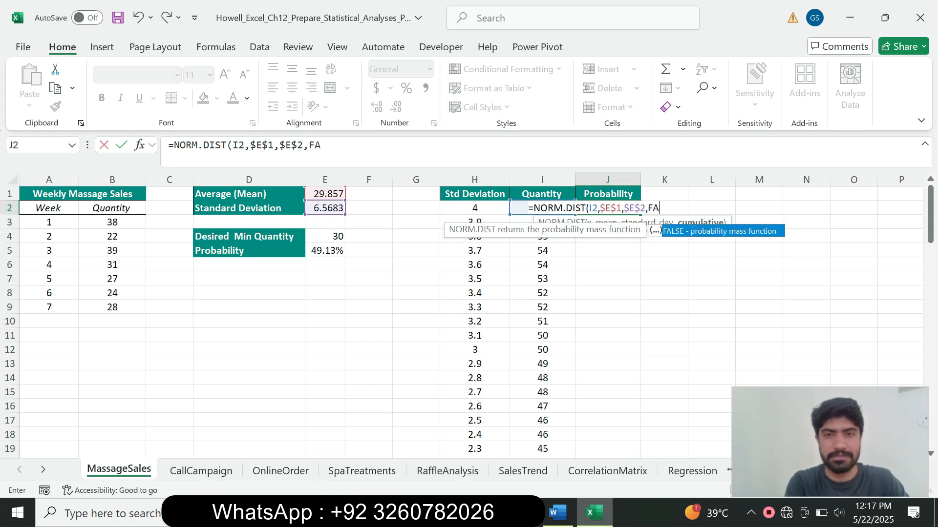
{"action": "type", "text": "LSE"}
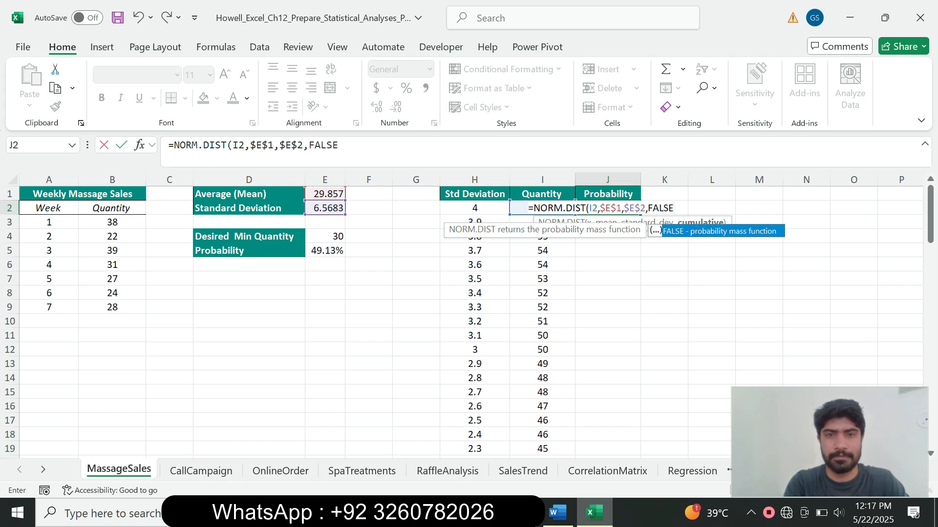
{"action": "type", "text": ")"}
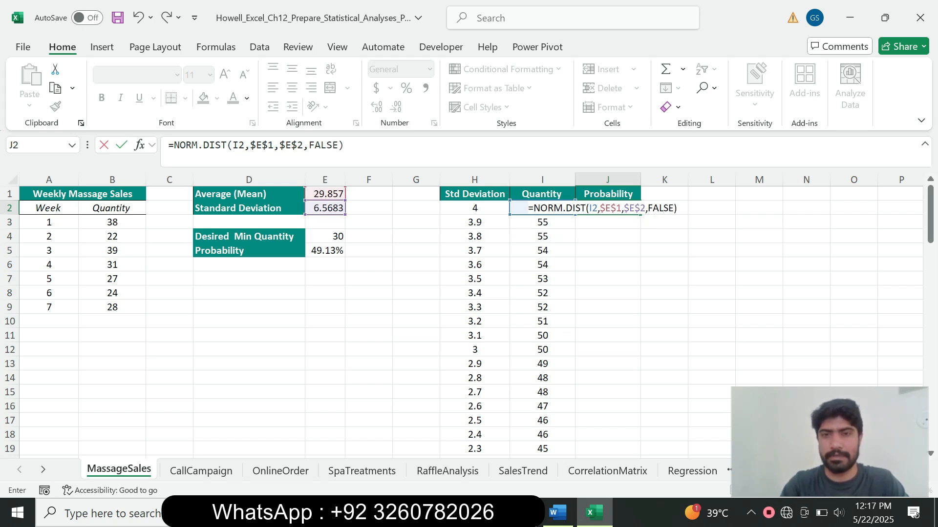
{"action": "key", "text": "Return"}
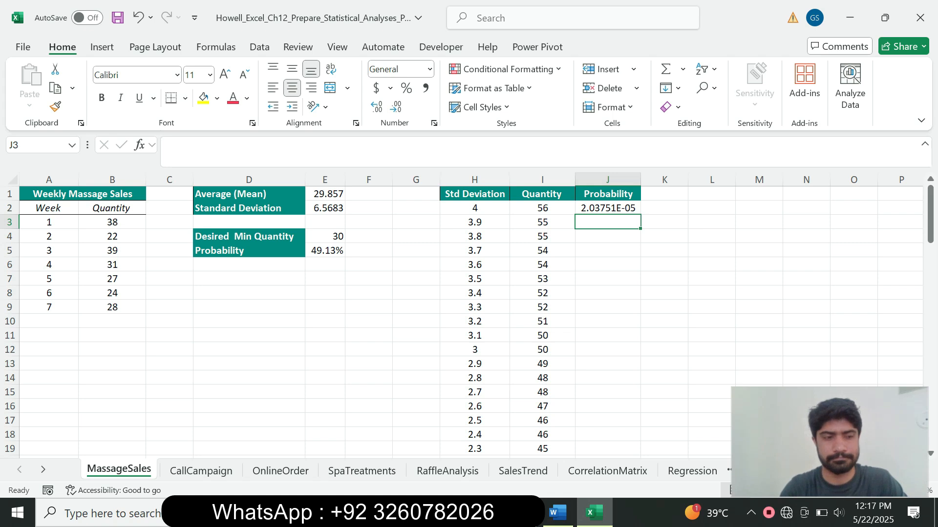
{"action": "key", "text": "Up"}
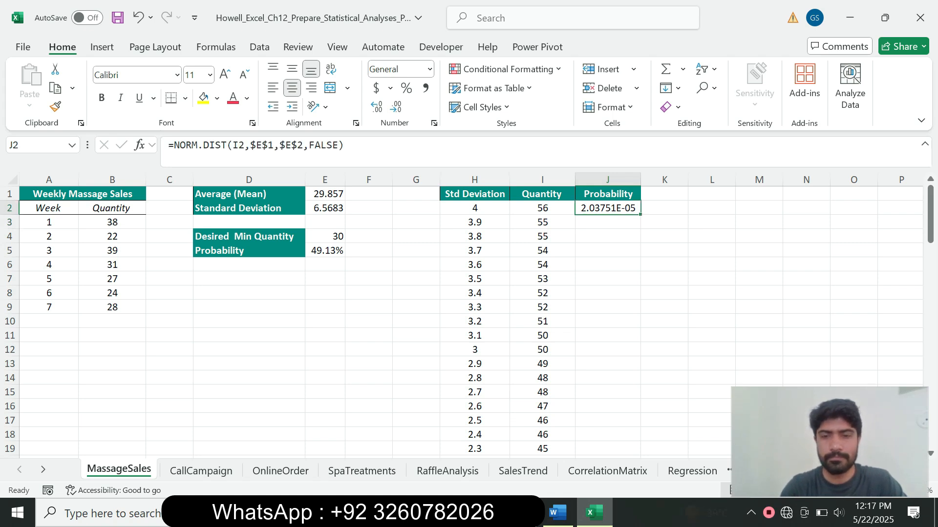
{"action": "key", "text": "alt+Tab"}
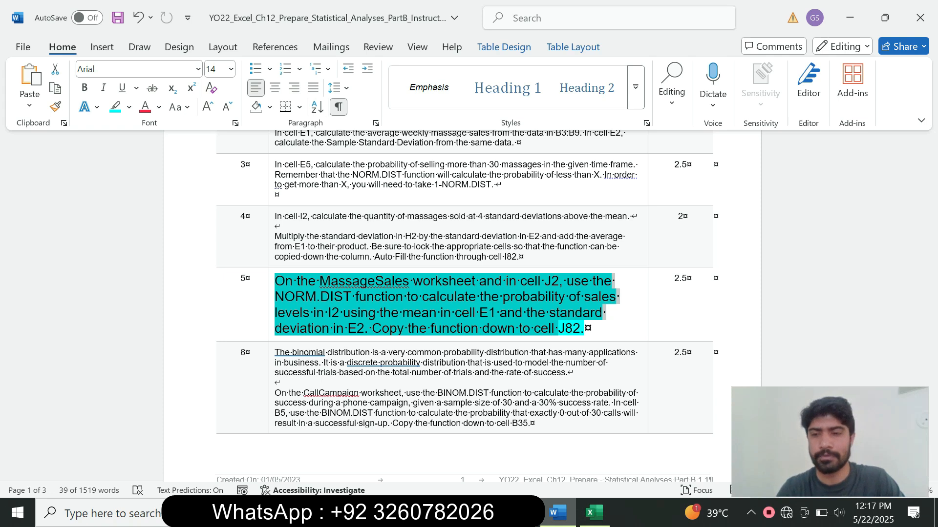
Fill the J2 NORM.DIST probability formula down column J through J82.
{"action": "left_click", "coordinate": [594, 513]}
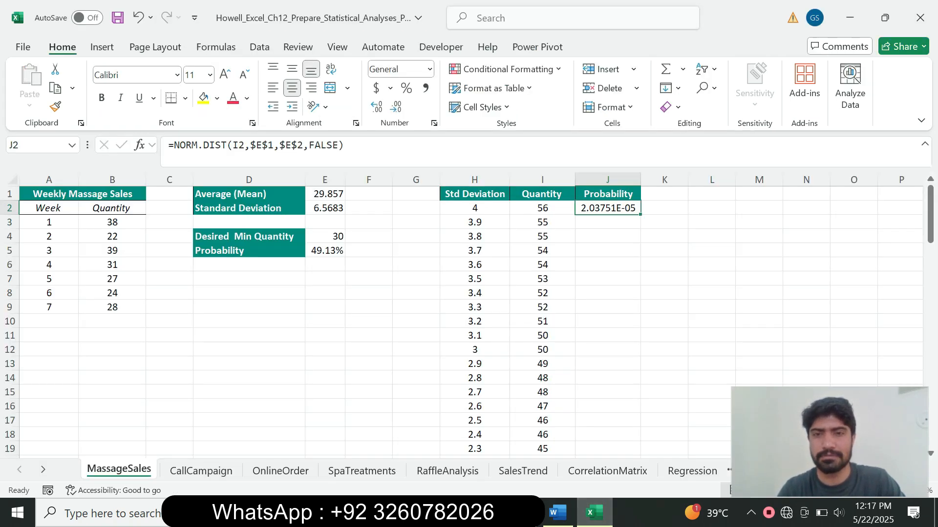
{"action": "left_click_drag", "start_coordinate": [640, 215], "coordinate": [611, 423]}
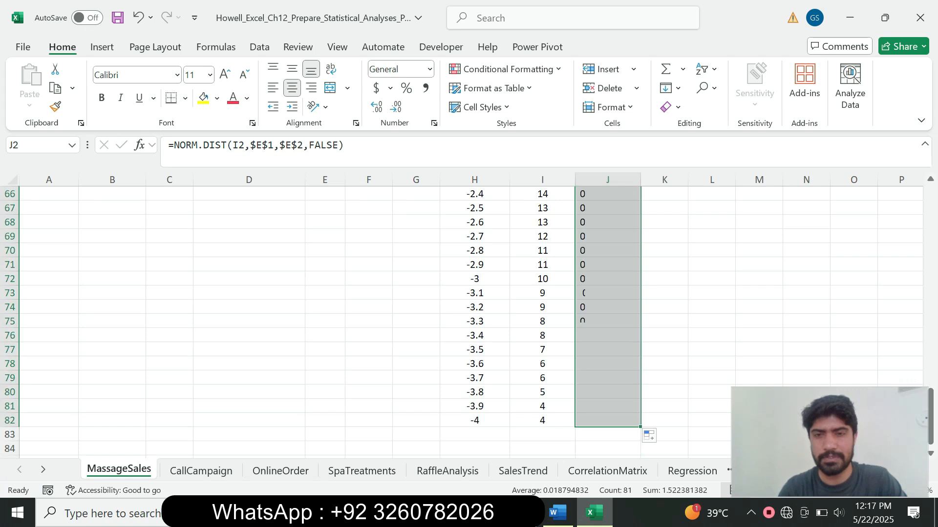
{"action": "left_click", "coordinate": [930, 372]}
{"action": "left_click_drag", "start_coordinate": [930, 372], "coordinate": [930, 222]}
Shrink the step 5 instruction text to 9 pt and remove its highlight.
{"action": "left_click", "coordinate": [556, 513]}
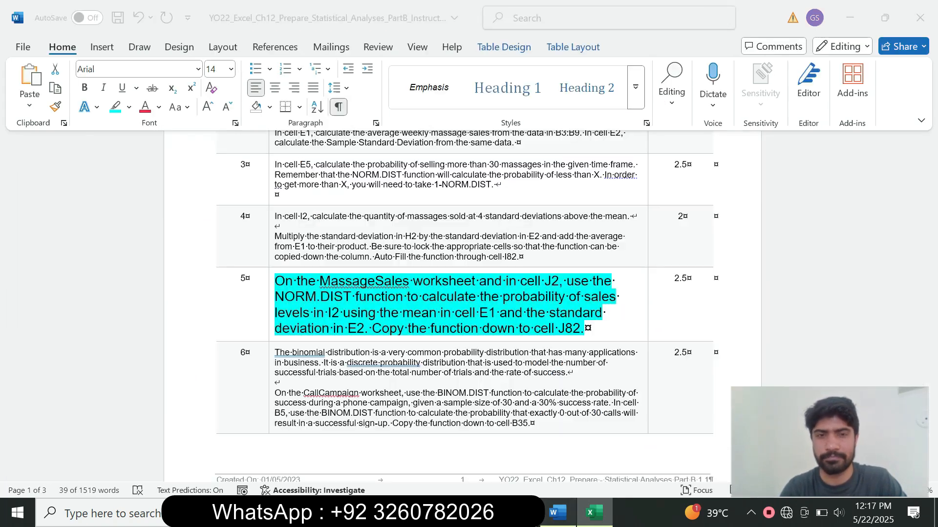
{"action": "left_click_drag", "start_coordinate": [558, 329], "coordinate": [592, 330]}
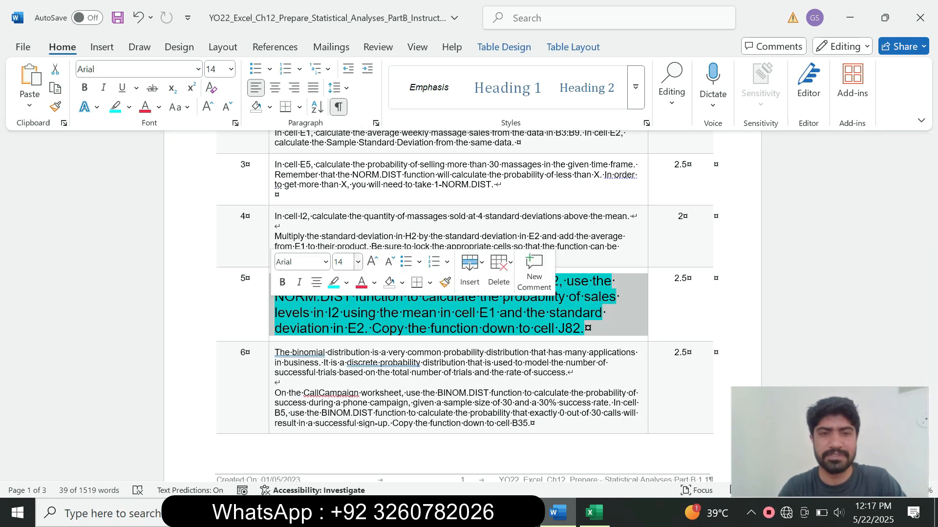
{"action": "left_click", "coordinate": [358, 262]}
{"action": "left_click", "coordinate": [346, 28]}
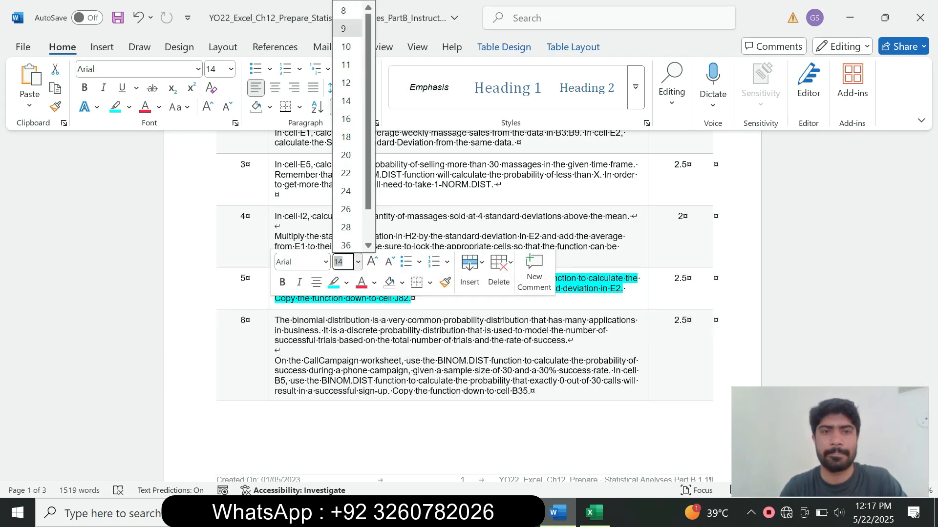
{"action": "left_click", "coordinate": [129, 107]}
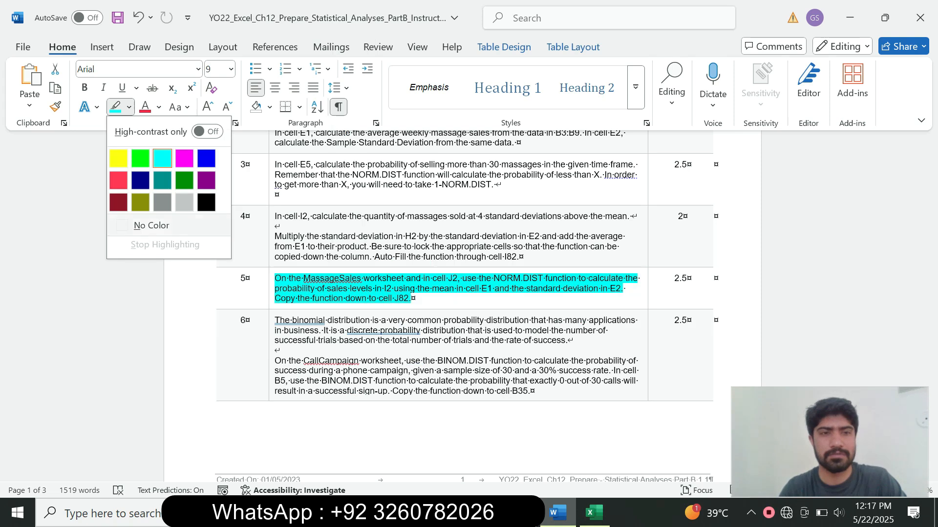
{"action": "left_click", "coordinate": [147, 224]}
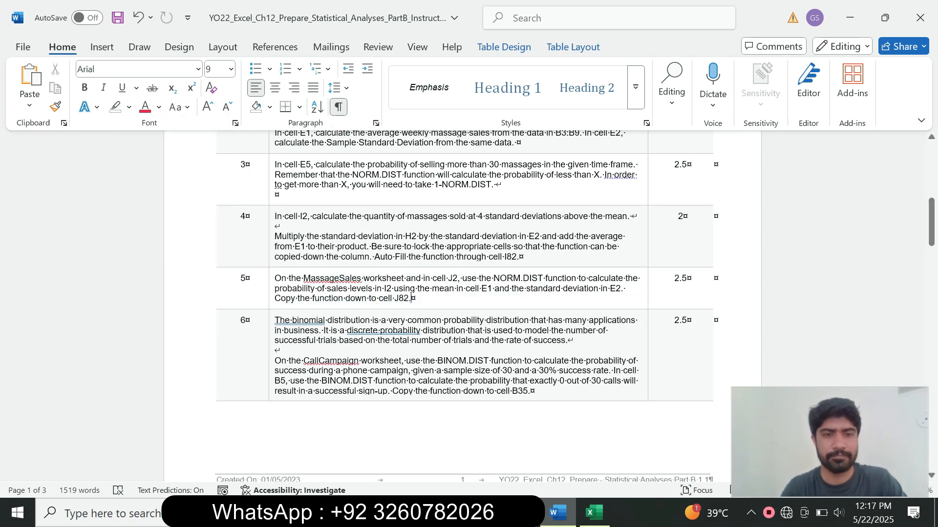
Enlarge the step 6 instruction text to 16 pt with cyan highlight.
{"action": "left_click", "coordinate": [272, 359]}
{"action": "left_click", "coordinate": [360, 312]}
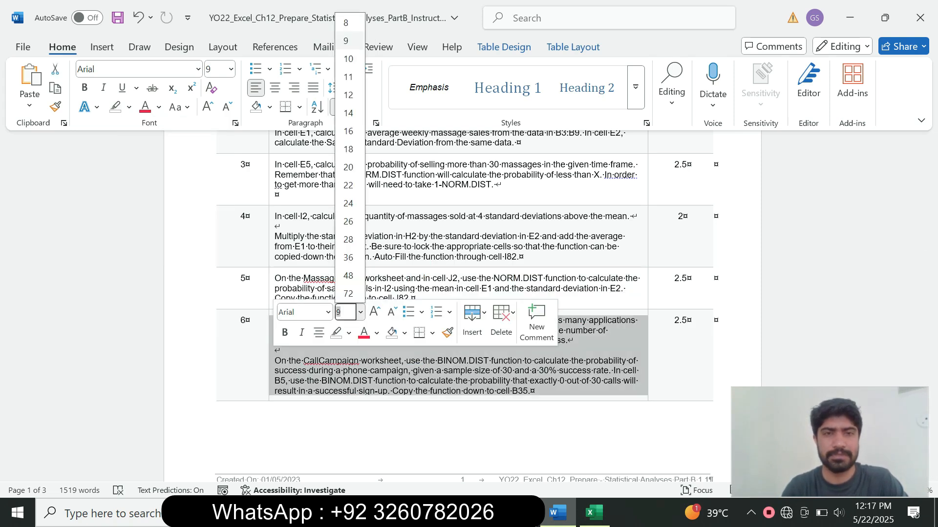
{"action": "left_click", "coordinate": [348, 131]}
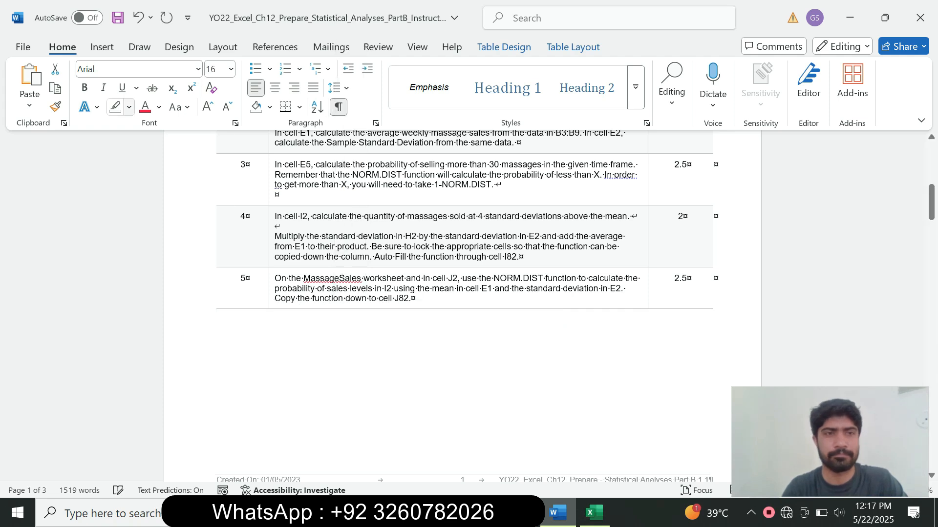
{"action": "left_click", "coordinate": [129, 107]}
{"action": "left_click", "coordinate": [162, 158]}
{"action": "left_click_drag", "start_coordinate": [931, 202], "coordinate": [930, 257]}
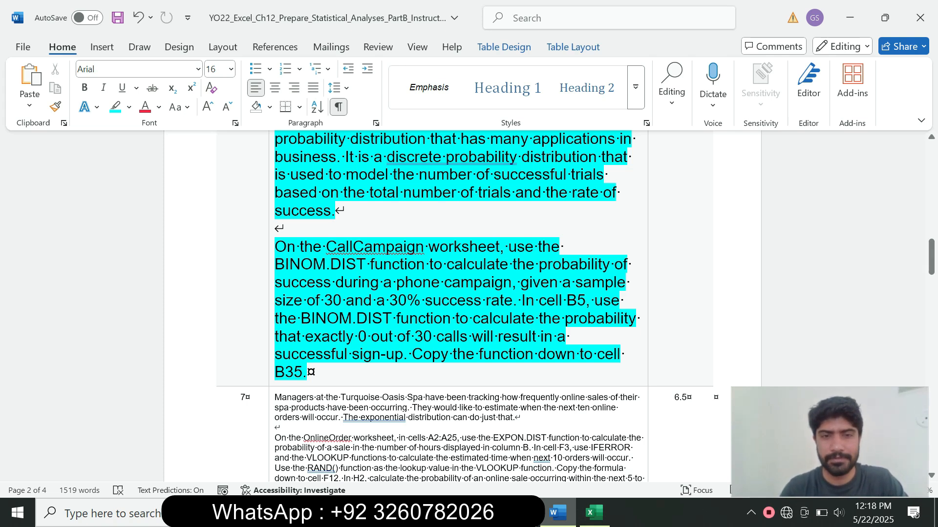
{"action": "left_click_drag", "start_coordinate": [377, 300], "coordinate": [513, 300]}
{"action": "left_click", "coordinate": [594, 513]}
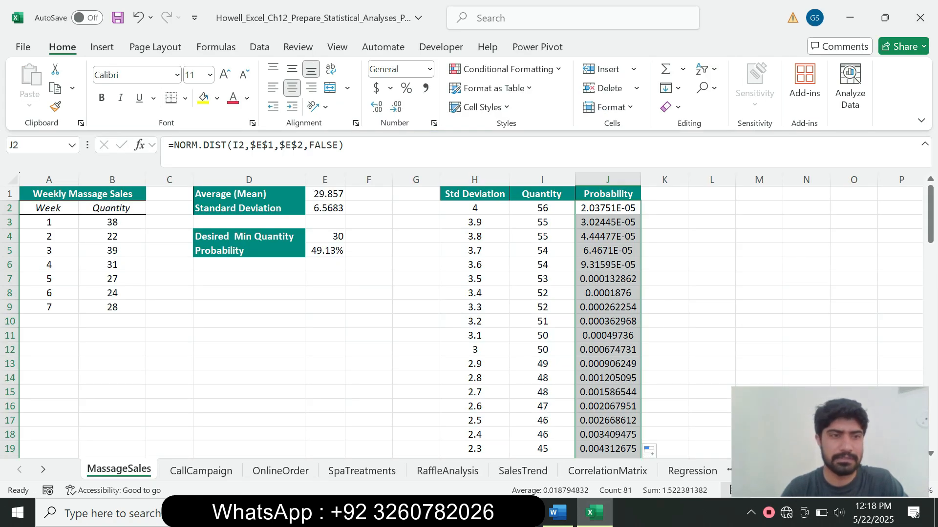
Read the 'On the CallCampaign' instruction and open the CallCampaign sheet.
{"action": "left_click", "coordinate": [112, 237]}
{"action": "left_click", "coordinate": [112, 251]}
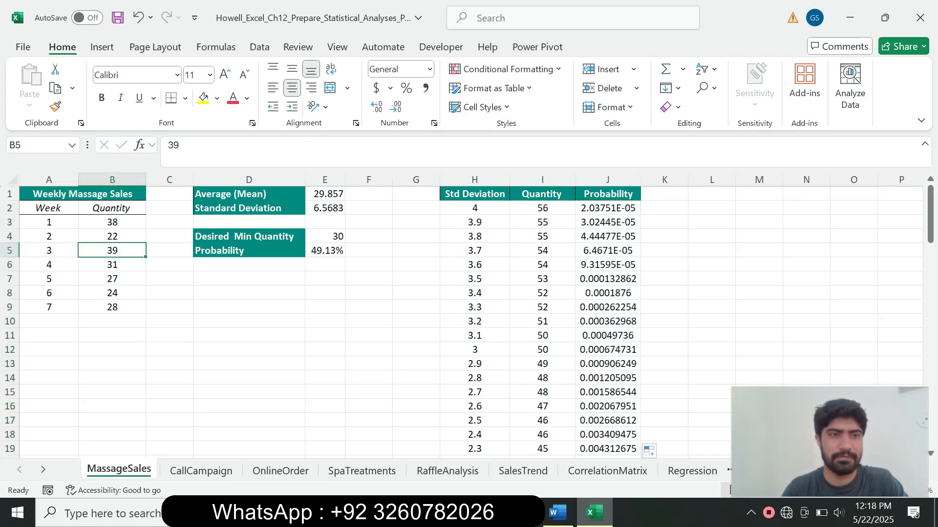
{"action": "left_click", "coordinate": [557, 513]}
{"action": "left_click_drag", "start_coordinate": [295, 246], "coordinate": [427, 247]}
{"action": "left_click", "coordinate": [593, 513]}
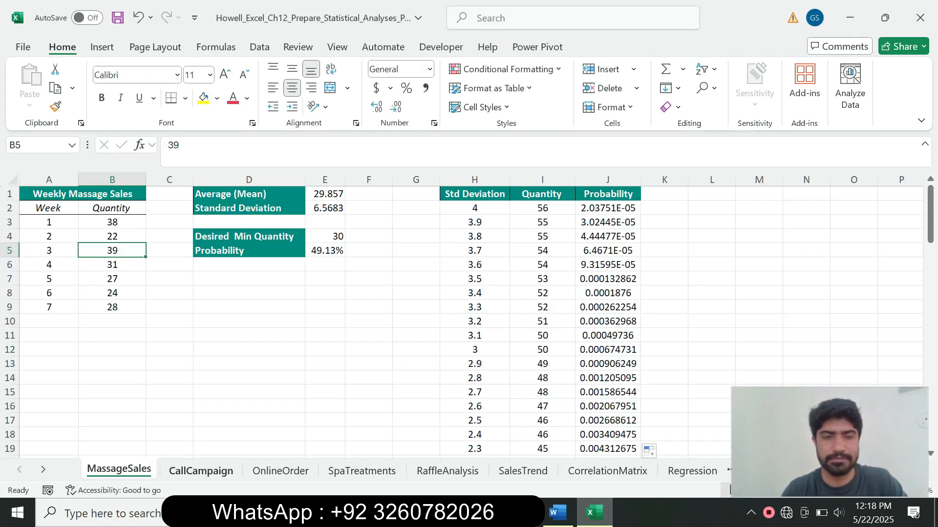
{"action": "left_click", "coordinate": [200, 471]}
Read the BINOM.DIST instruction and select cell B5 for the first probability.
{"action": "left_click", "coordinate": [557, 513]}
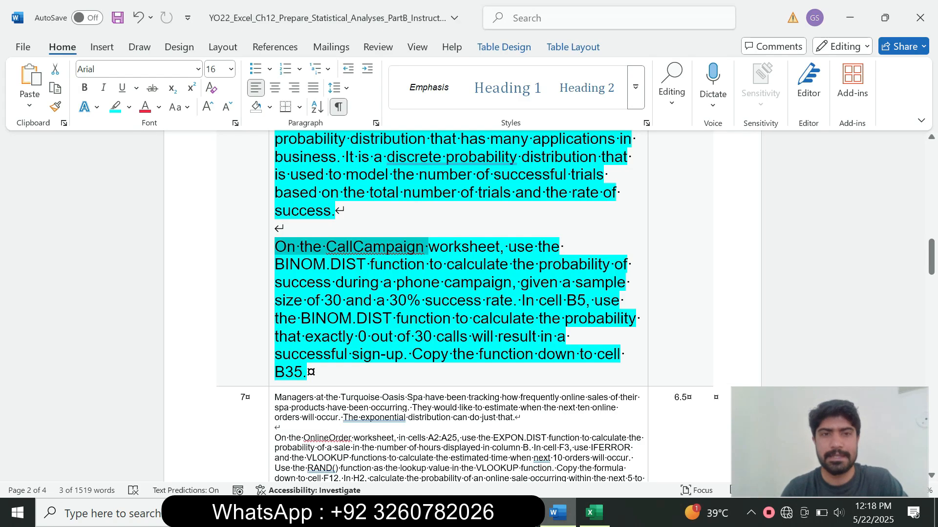
{"action": "left_click", "coordinate": [463, 265]}
{"action": "left_click_drag", "start_coordinate": [330, 264], "coordinate": [443, 282]}
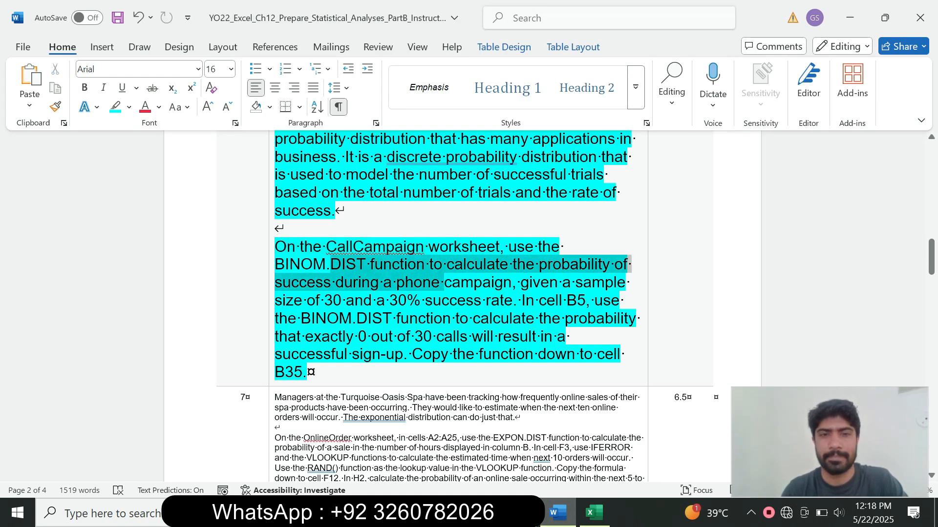
{"action": "key", "text": "alt+Tab"}
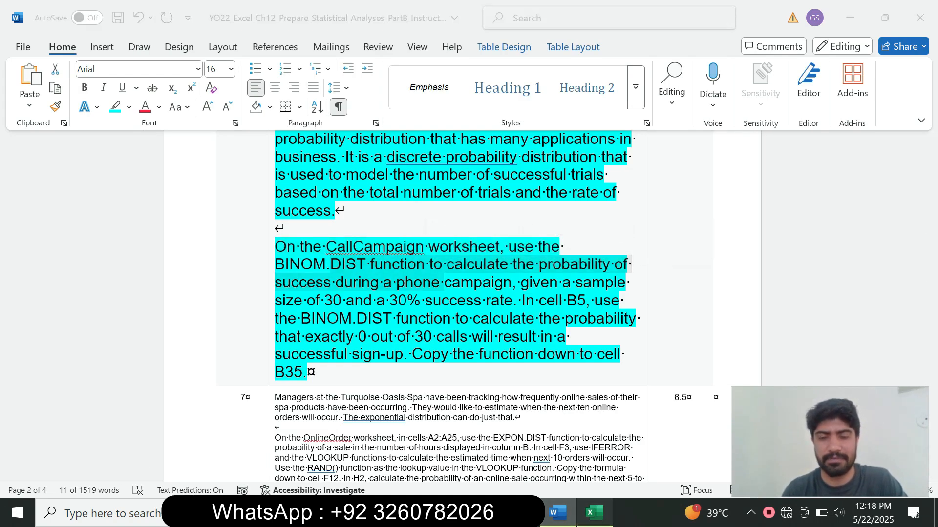
{"action": "left_click", "coordinate": [144, 250]}
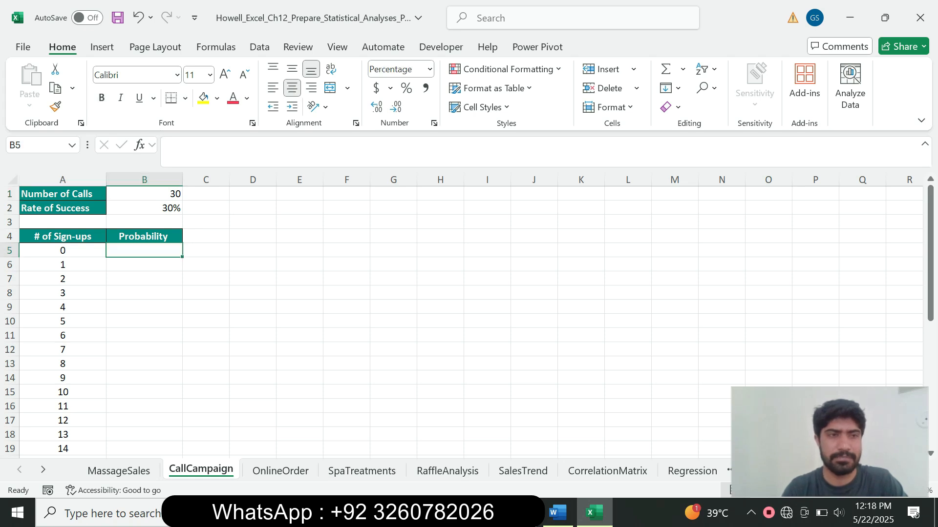
Start a BINOM.DIST function in cell B5 and check the instructions.
{"action": "type", "text": "="}
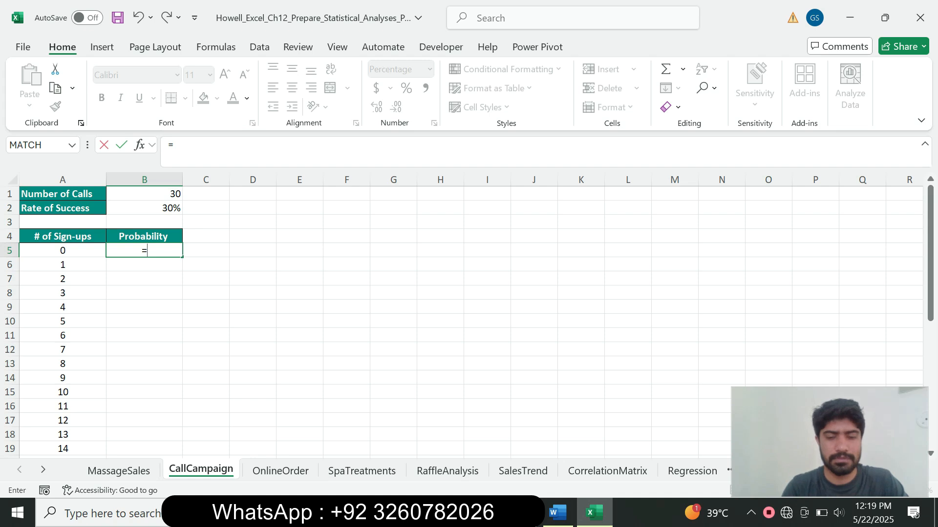
{"action": "type", "text": "bin"}
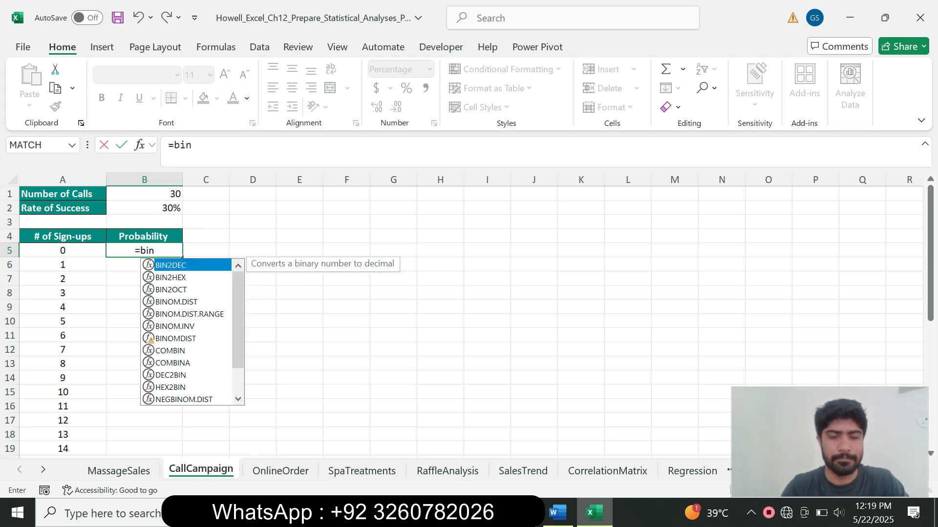
{"action": "type", "text": "om"}
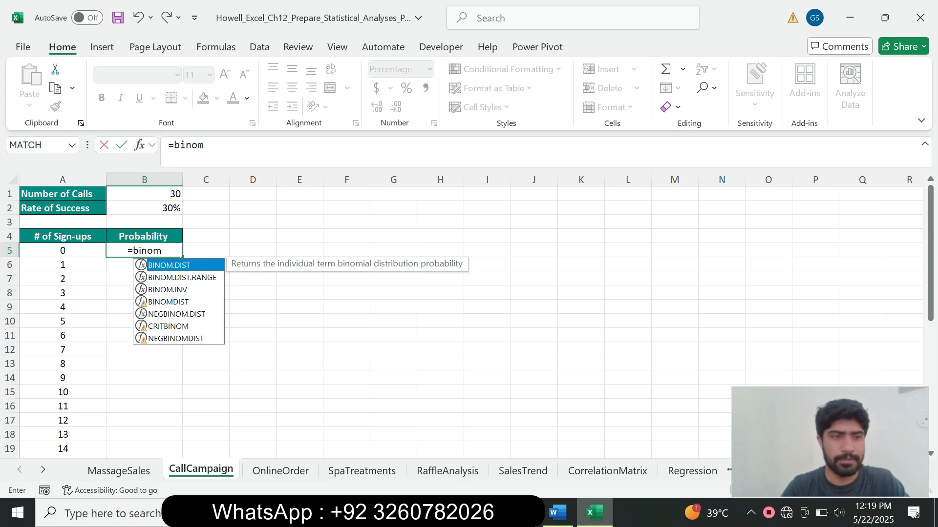
{"action": "key", "text": "Tab"}
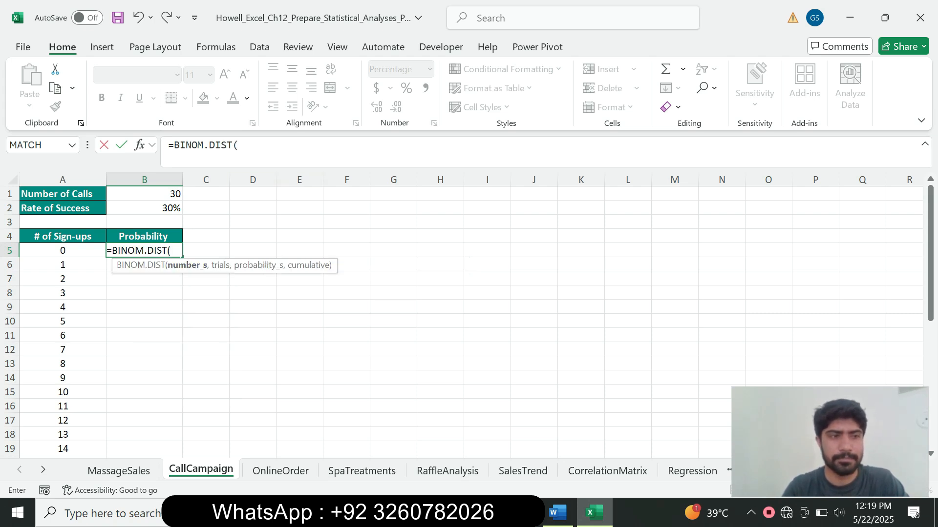
{"action": "left_click", "coordinate": [558, 513]}
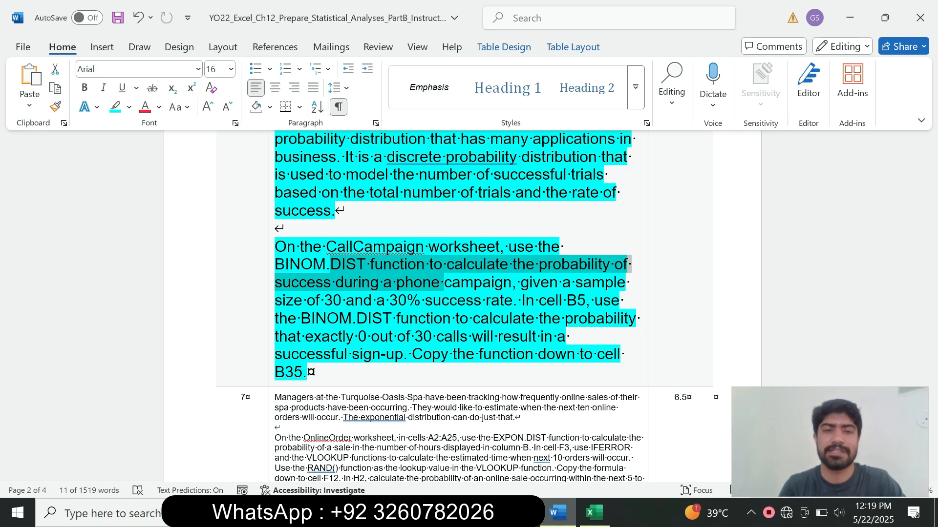
{"action": "left_click", "coordinate": [594, 512]}
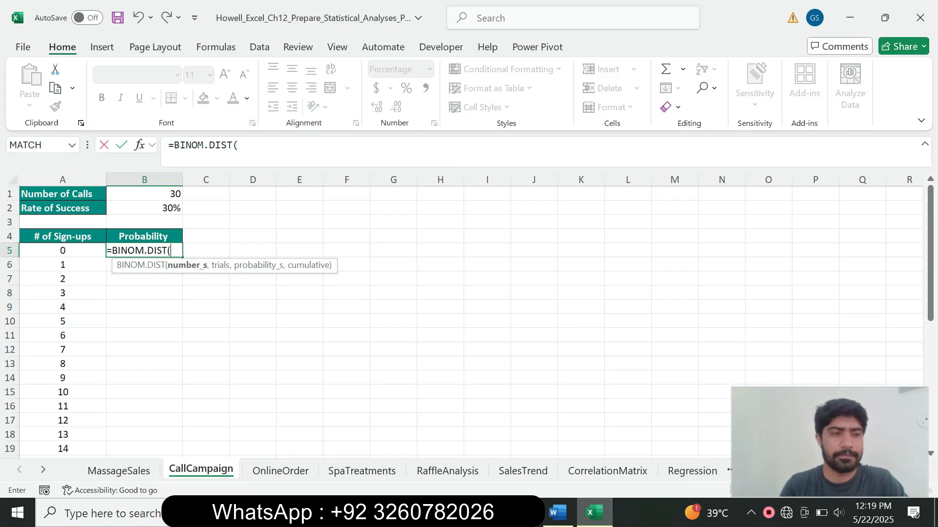
Complete B5 as =BINOM.DIST(A5,$B$1,$B$2,FALSE) with absolute B1 and B2.
{"action": "key", "text": "Left"}
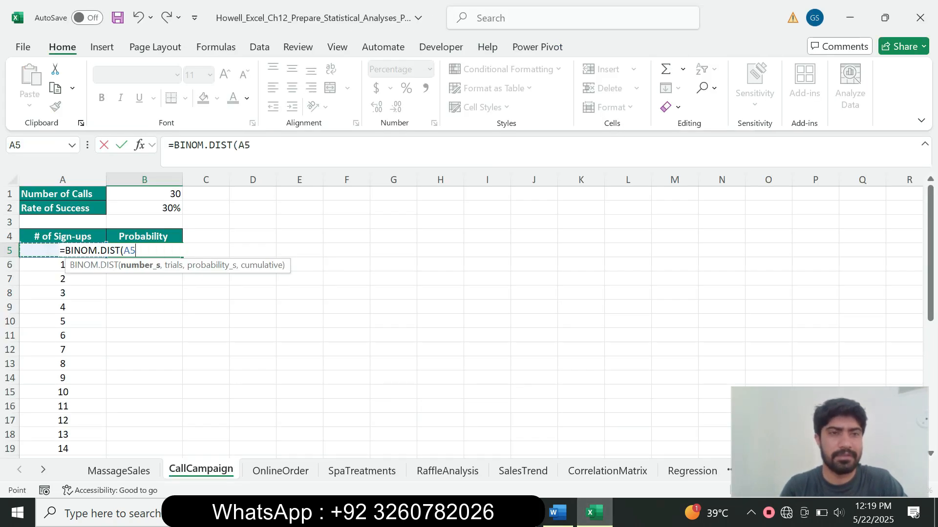
{"action": "type", "text": ","}
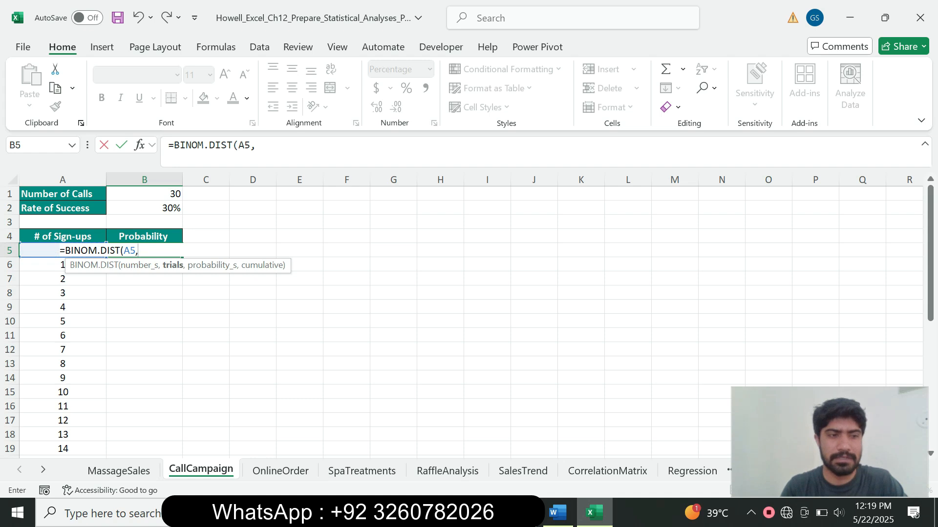
{"action": "left_click", "coordinate": [145, 194]}
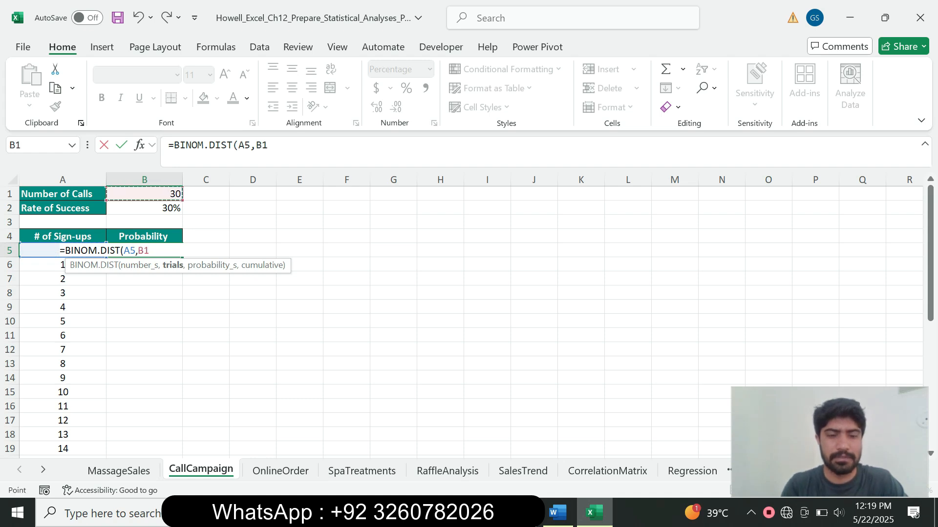
{"action": "key", "text": "F4"}
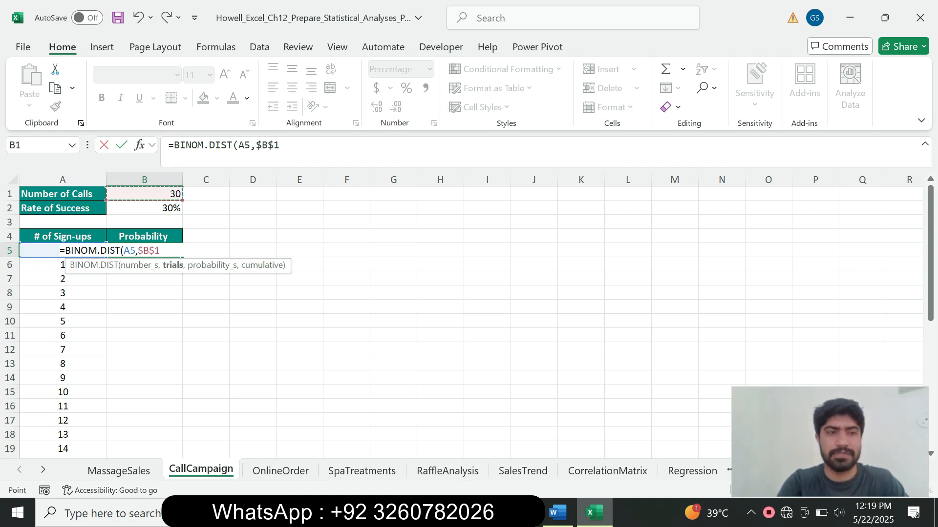
{"action": "type", "text": ","}
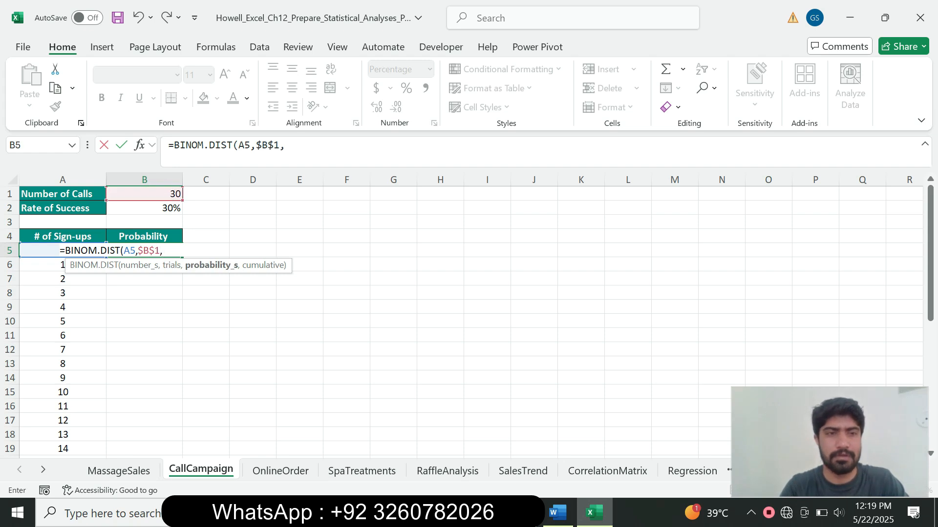
{"action": "left_click", "coordinate": [144, 208]}
{"action": "key", "text": "F4"}
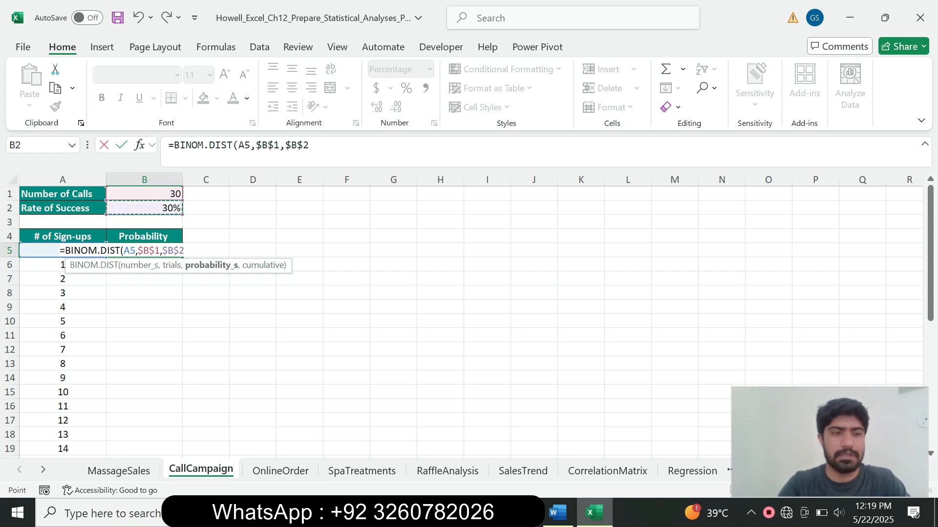
{"action": "type", "text": ","}
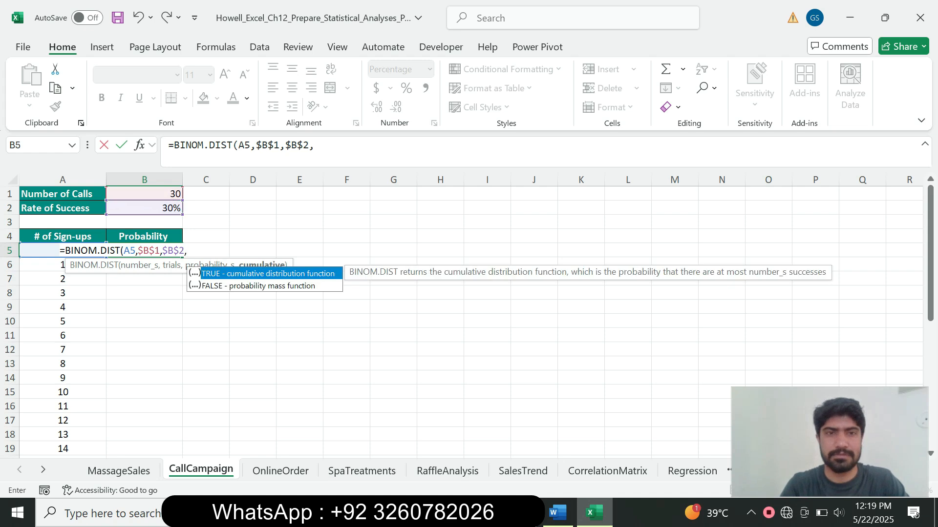
{"action": "type", "text": "FA"}
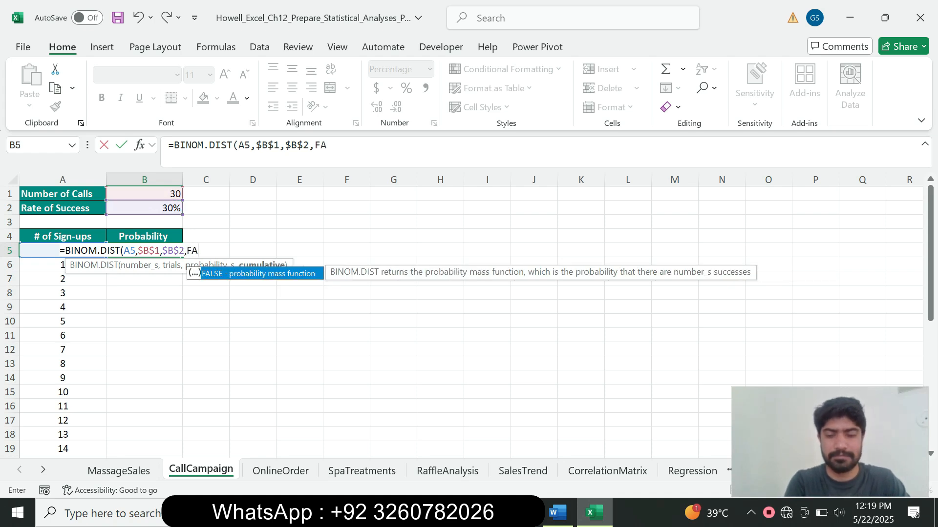
{"action": "type", "text": "LSE"}
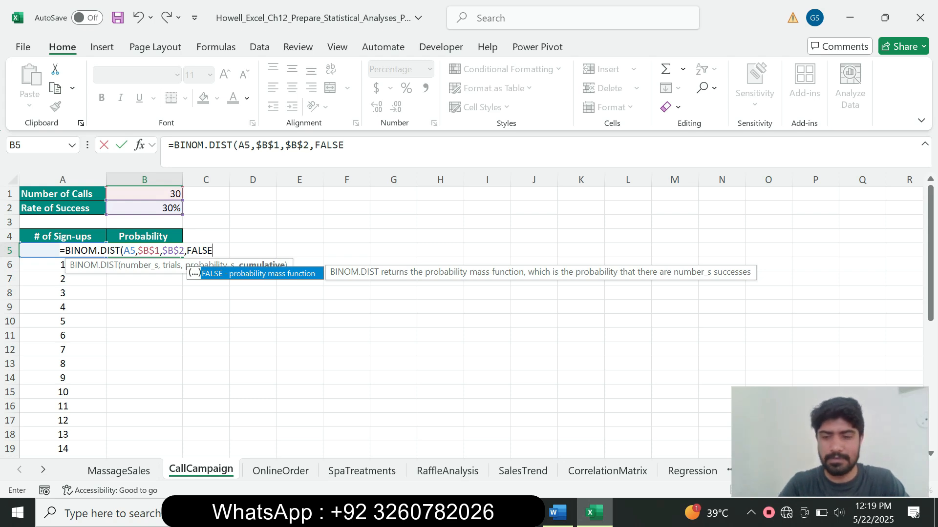
{"action": "type", "text": ")"}
{"action": "key", "text": "Return"}
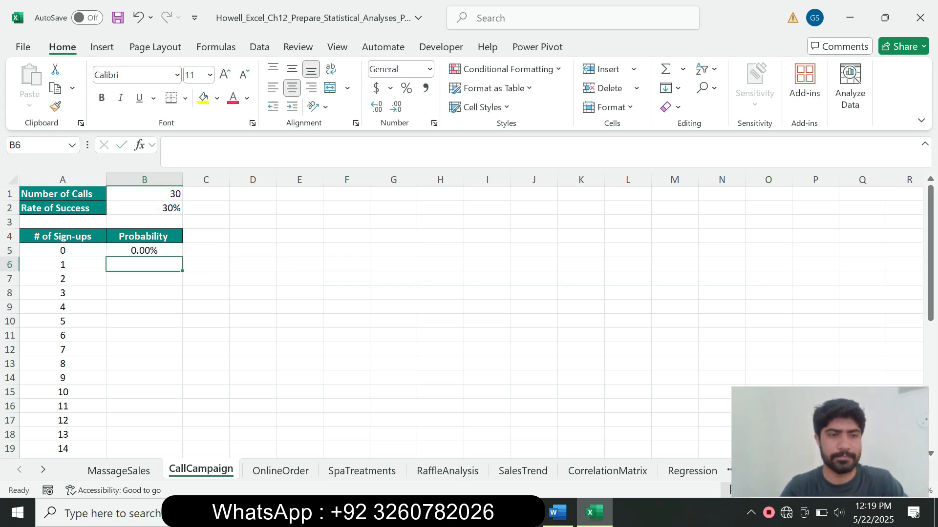
Copy the B5 BINOM.DIST formula down through B35.
{"action": "key", "text": "Up"}
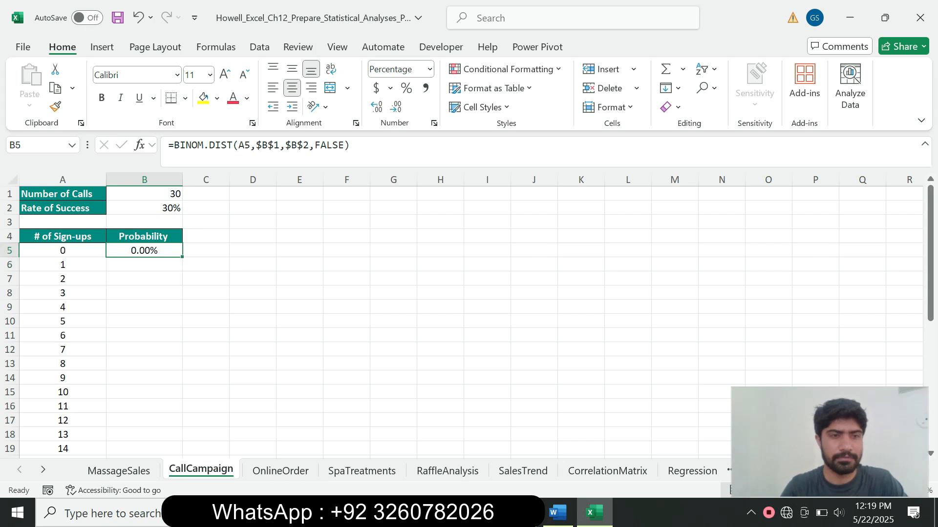
{"action": "left_click", "coordinate": [557, 513]}
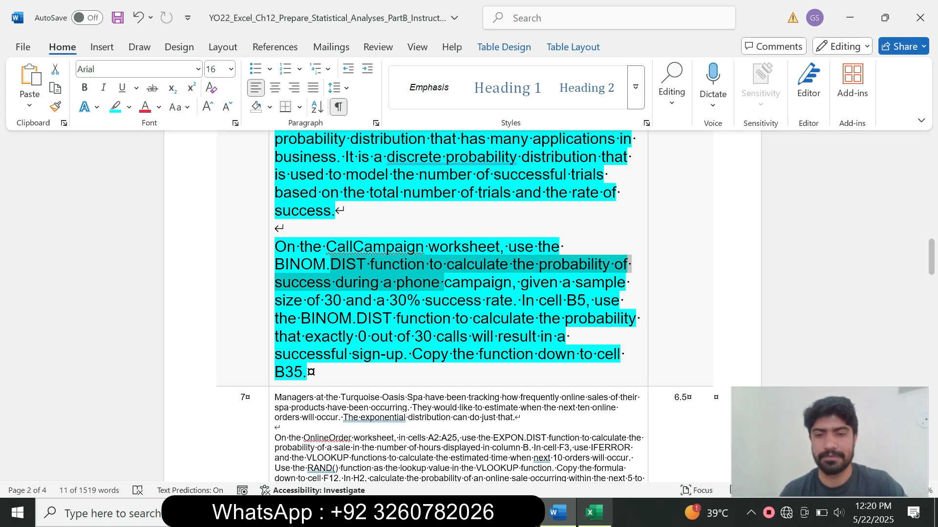
{"action": "left_click", "coordinate": [594, 513]}
{"action": "left_click_drag", "start_coordinate": [182, 258], "coordinate": [182, 412]}
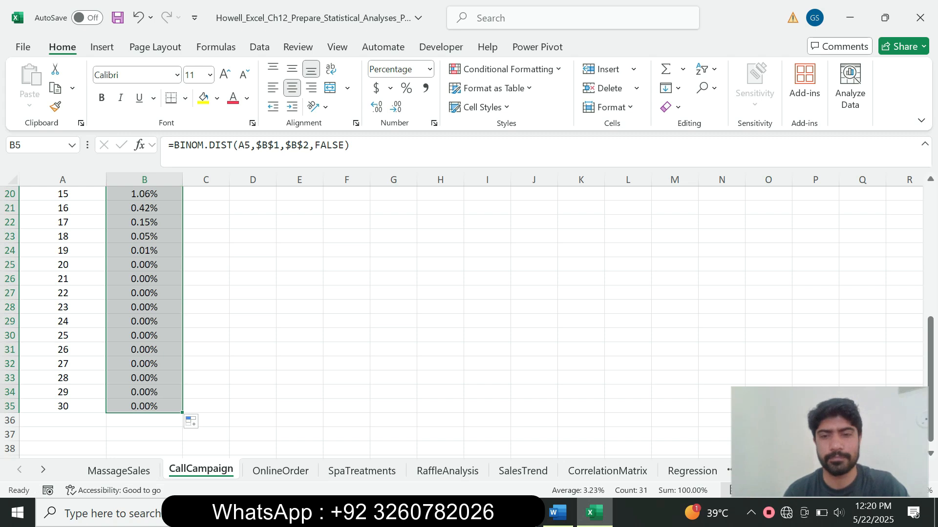
{"action": "left_click", "coordinate": [557, 512]}
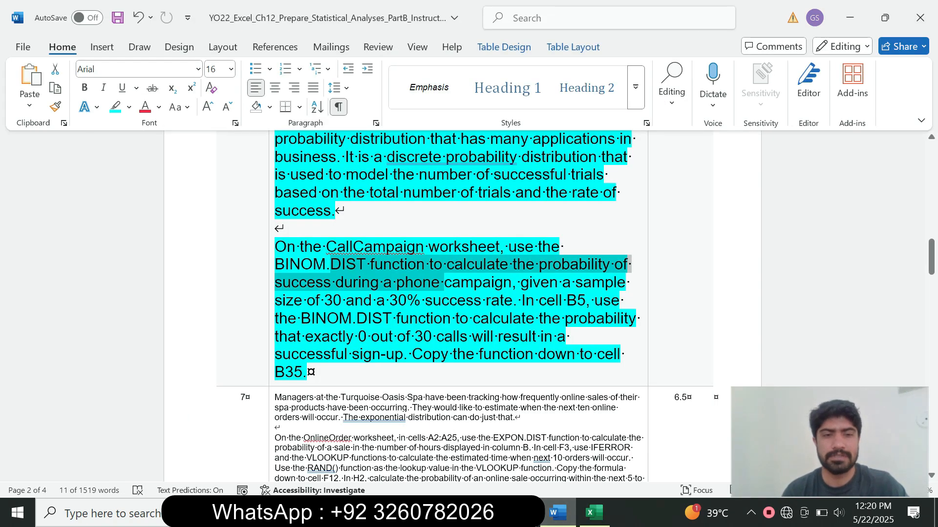
Set the Step 6 instructions back to 9 pt with no highlight.
{"action": "left_click", "coordinate": [272, 343]}
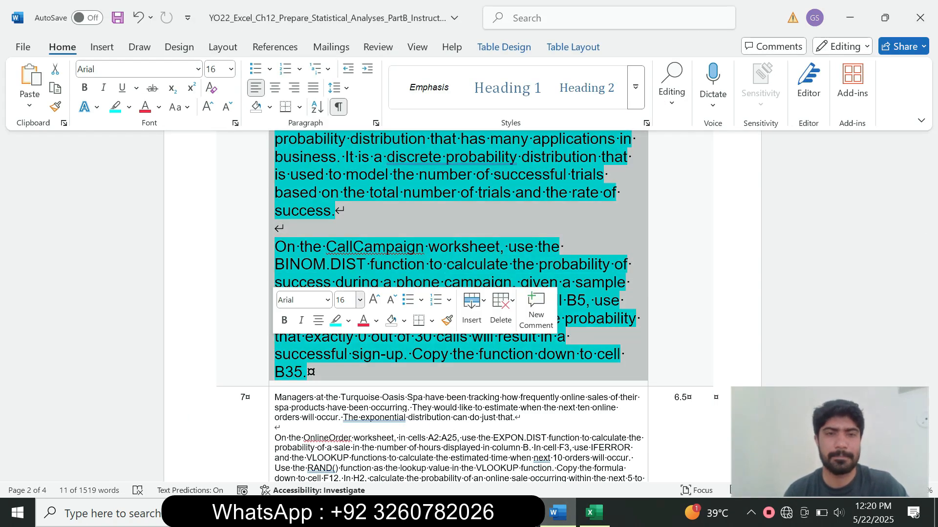
{"action": "left_click", "coordinate": [360, 300]}
{"action": "left_click", "coordinate": [345, 29]}
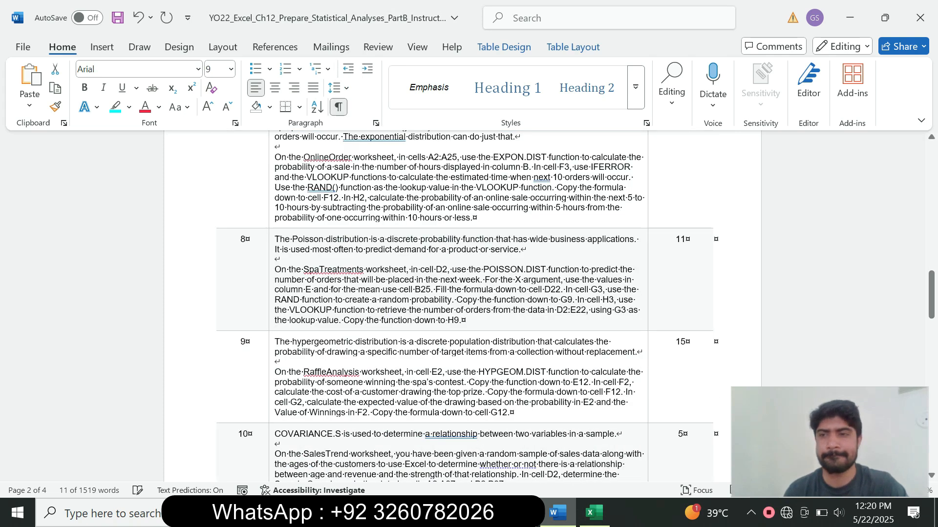
{"action": "scroll", "coordinate": [460, 293], "scroll_direction": "up", "scroll_amount": 8}
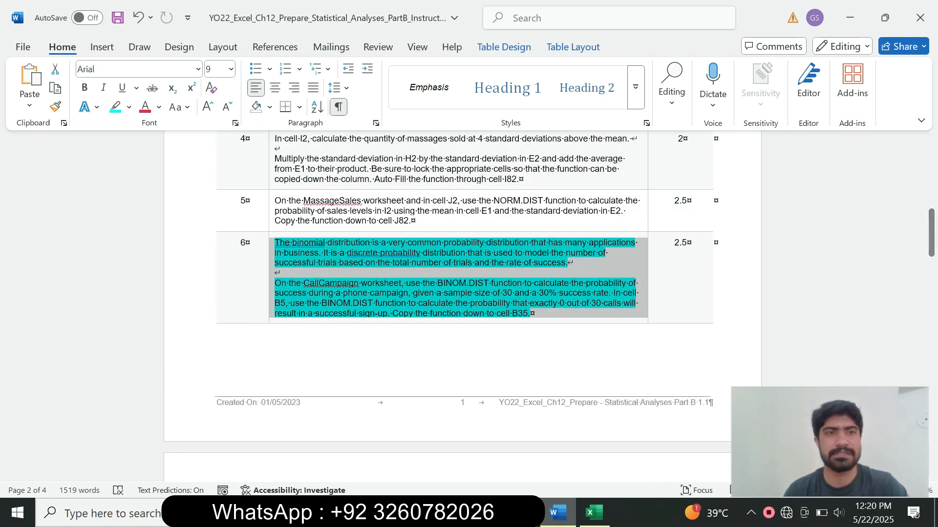
{"action": "left_click", "coordinate": [129, 107]}
{"action": "left_click", "coordinate": [152, 225]}
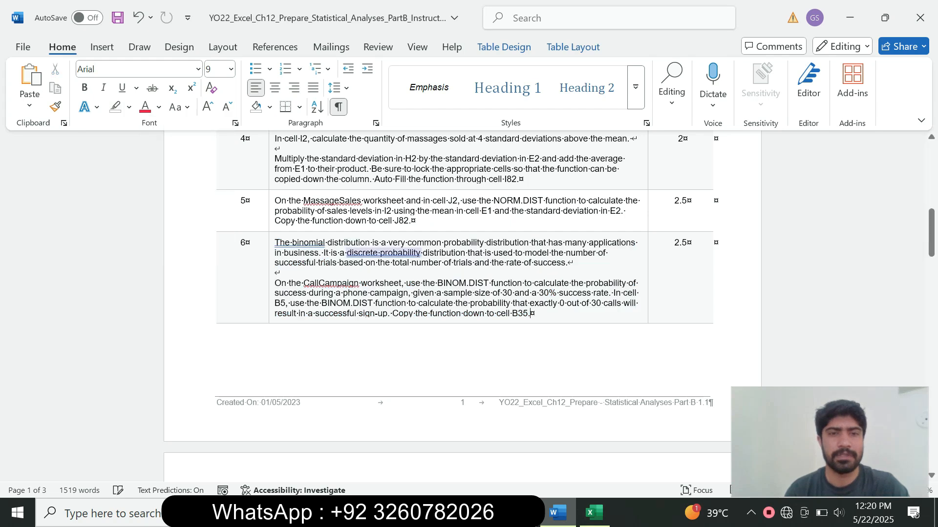
{"action": "left_click_drag", "start_coordinate": [931, 230], "coordinate": [931, 276]}
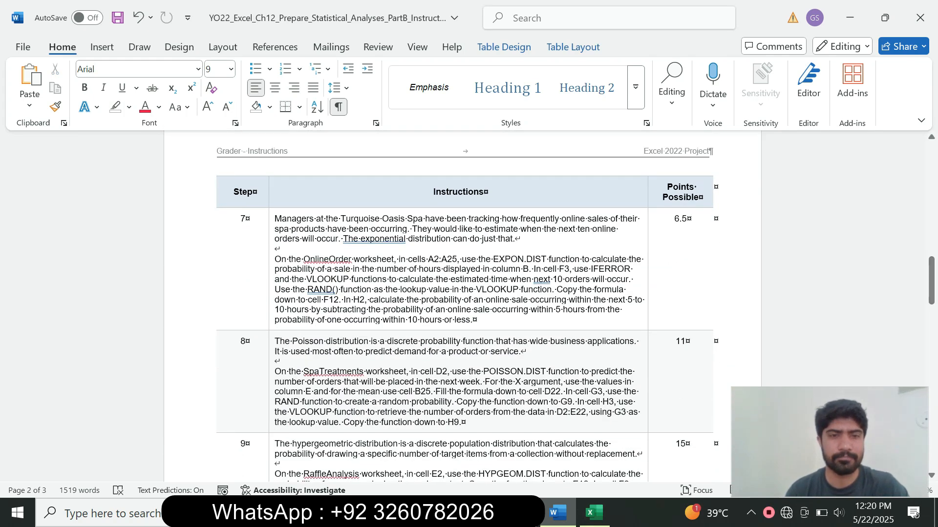
Make the Step 7 instructions 14 pt with turquoise highlight.
{"action": "left_click", "coordinate": [273, 278]}
{"action": "left_click", "coordinate": [359, 259]}
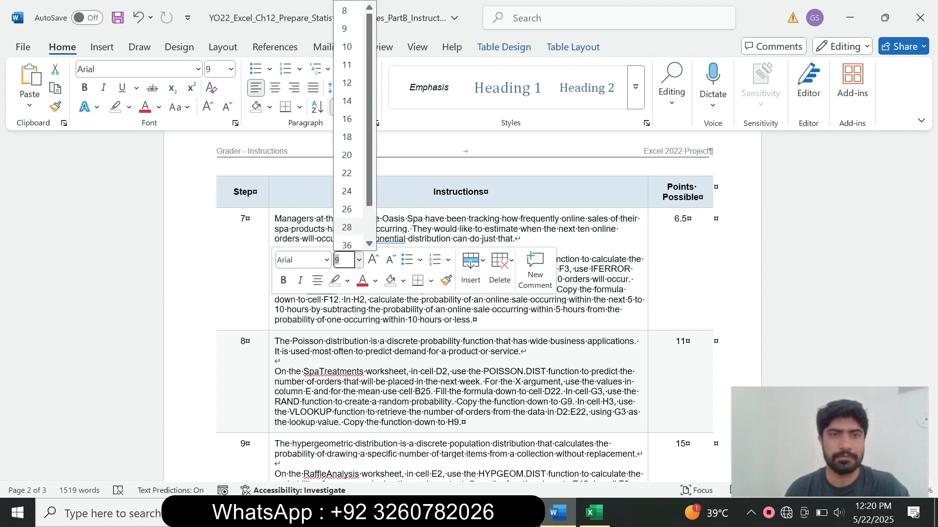
{"action": "left_click", "coordinate": [346, 101]}
{"action": "left_click", "coordinate": [128, 107]}
{"action": "left_click", "coordinate": [162, 157]}
{"action": "left_click_drag", "start_coordinate": [931, 281], "coordinate": [931, 295]}
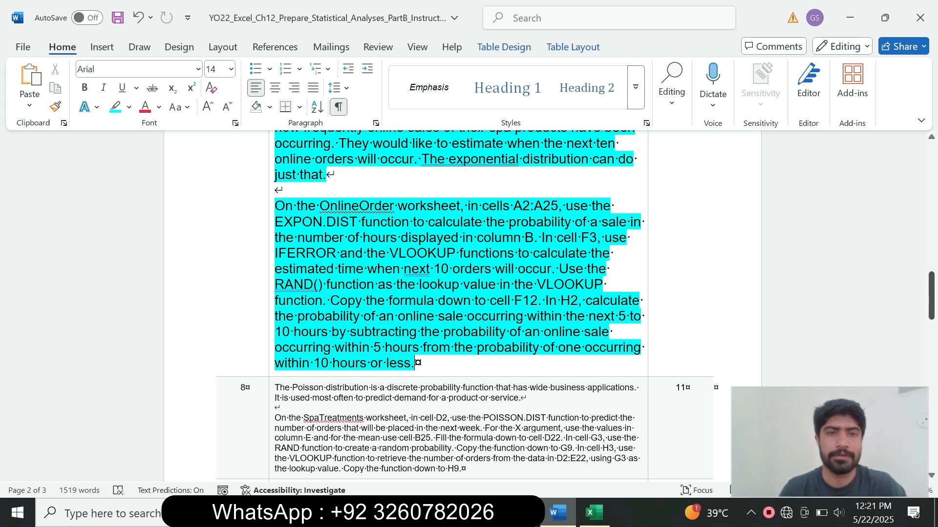
Open the OnlineOrder sheet and select cell A2, rereading the Step 7 instructions.
{"action": "left_click", "coordinate": [594, 513]}
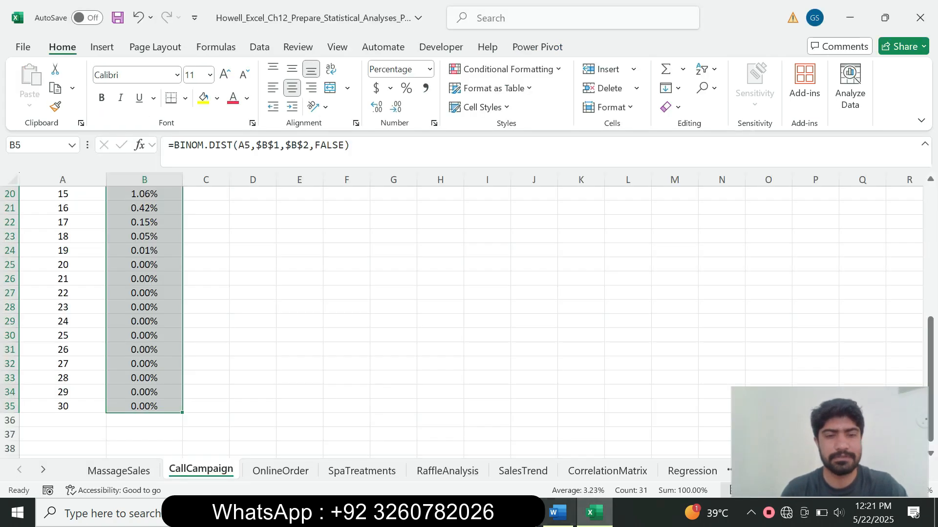
{"action": "left_click", "coordinate": [280, 470]}
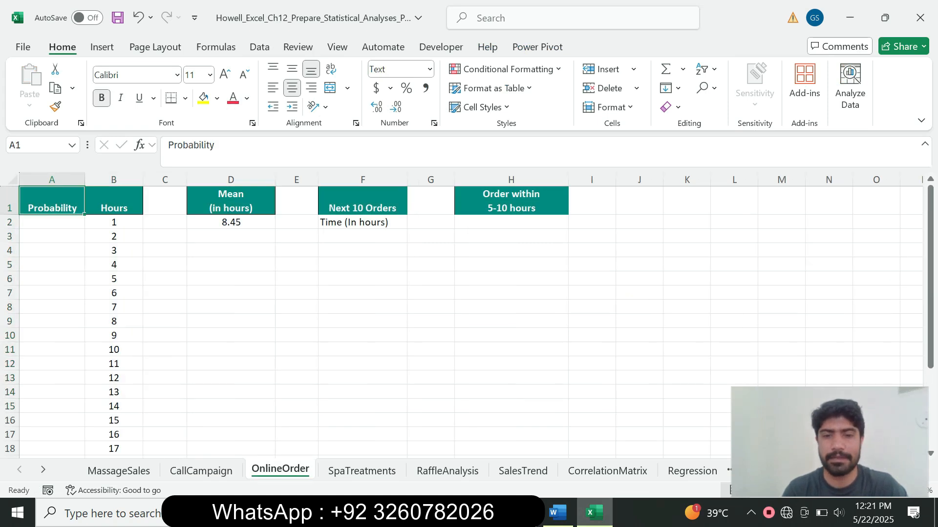
{"action": "left_click", "coordinate": [557, 513]}
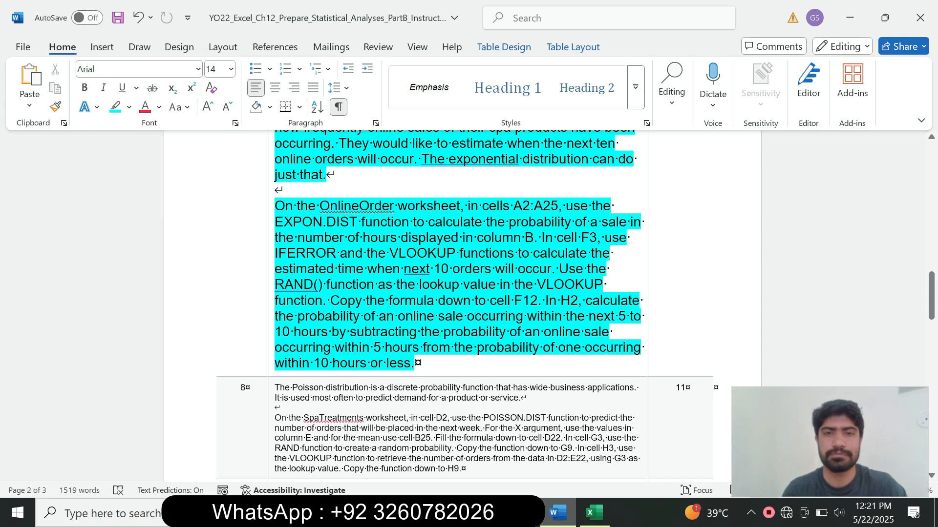
{"action": "left_click", "coordinate": [594, 513]}
{"action": "left_click", "coordinate": [52, 223]}
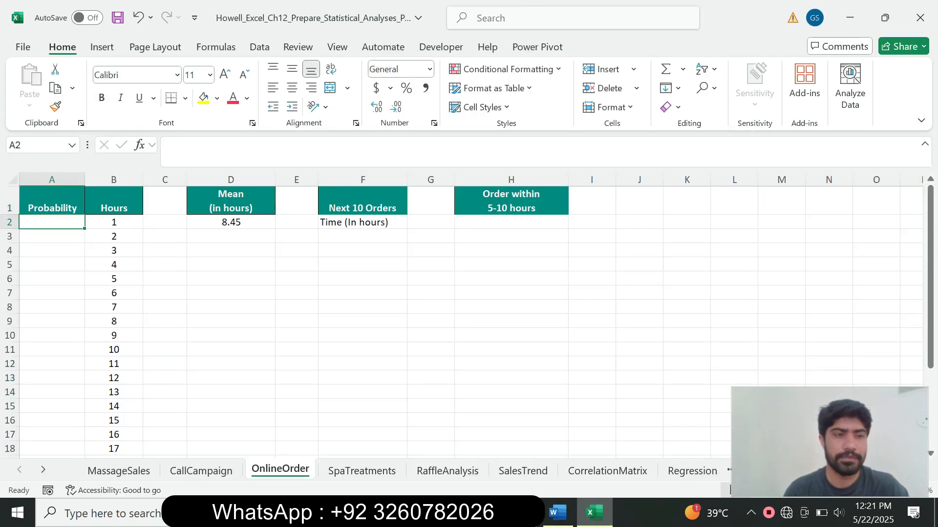
{"action": "left_click", "coordinate": [557, 513]}
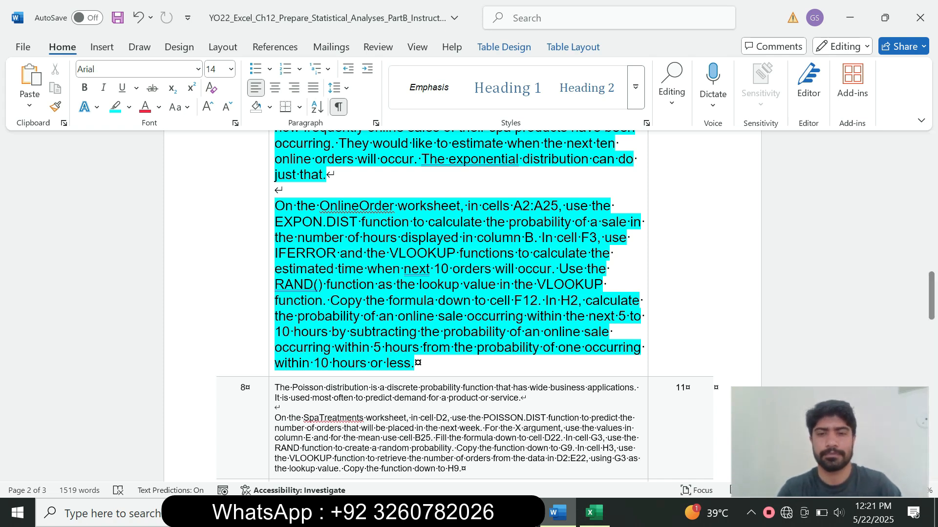
{"action": "left_click", "coordinate": [595, 513]}
Begin the A2 formula as =IFERROR(VLOOKUP(RAND(), using autocomplete.
{"action": "type", "text": "="}
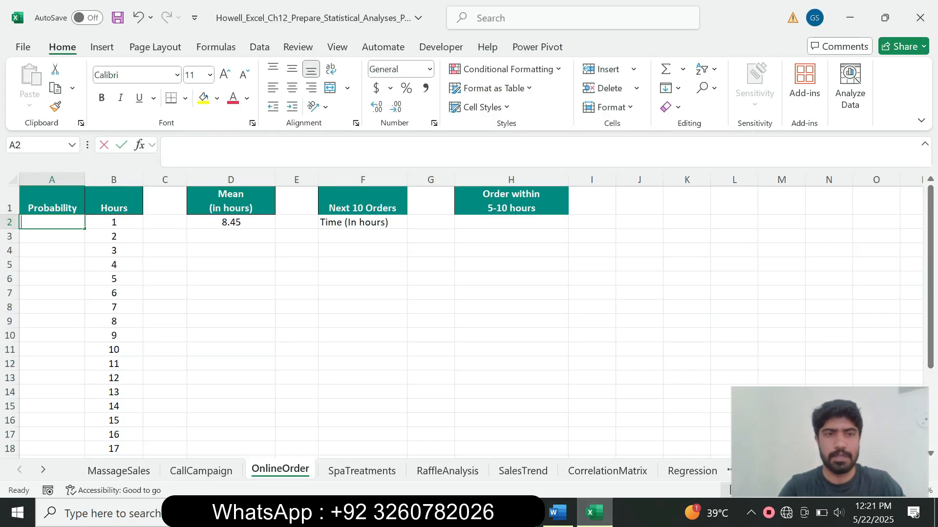
{"action": "type", "text": "id"}
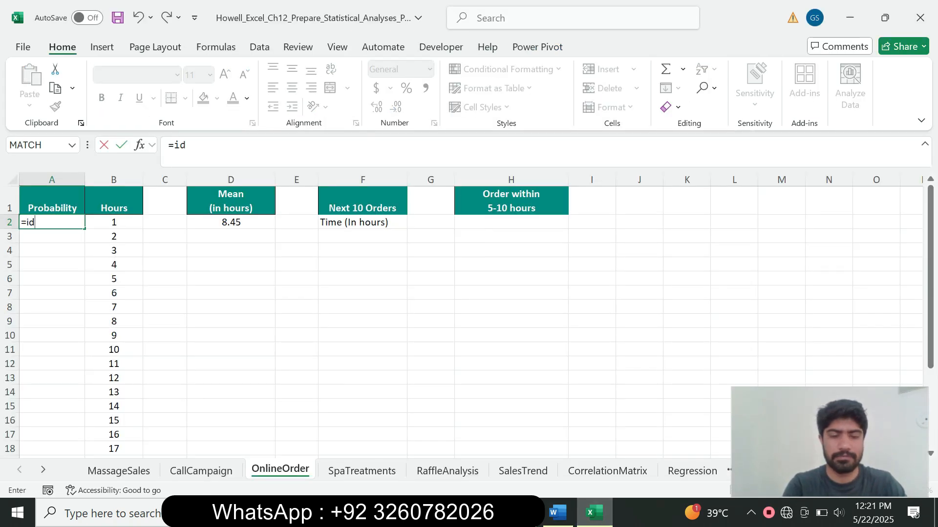
{"action": "key", "text": "BackSpace"}
{"action": "type", "text": "f"}
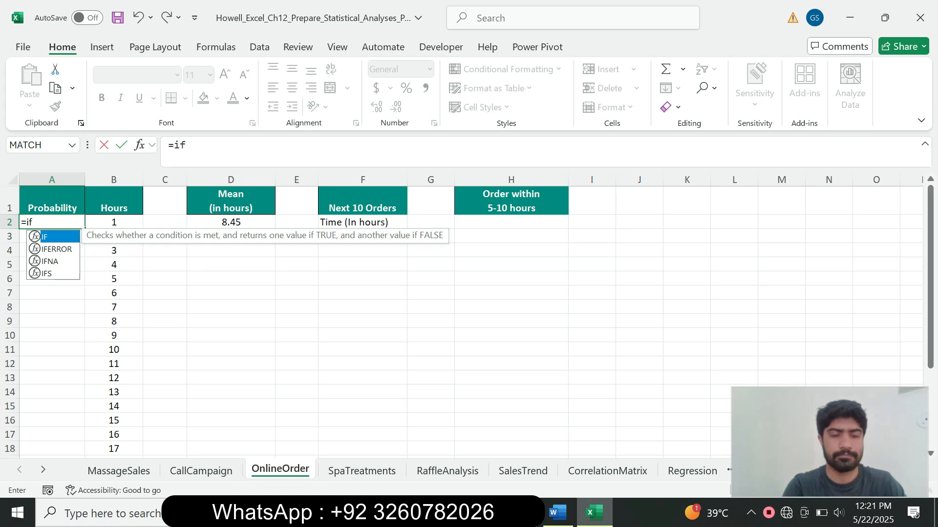
{"action": "key", "text": "Down"}
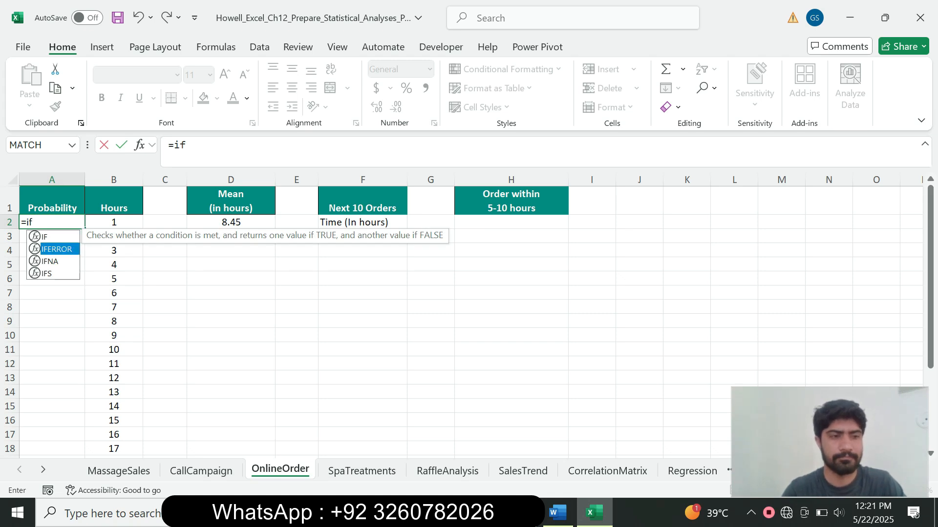
{"action": "key", "text": "Tab"}
{"action": "left_click", "coordinate": [222, 145]}
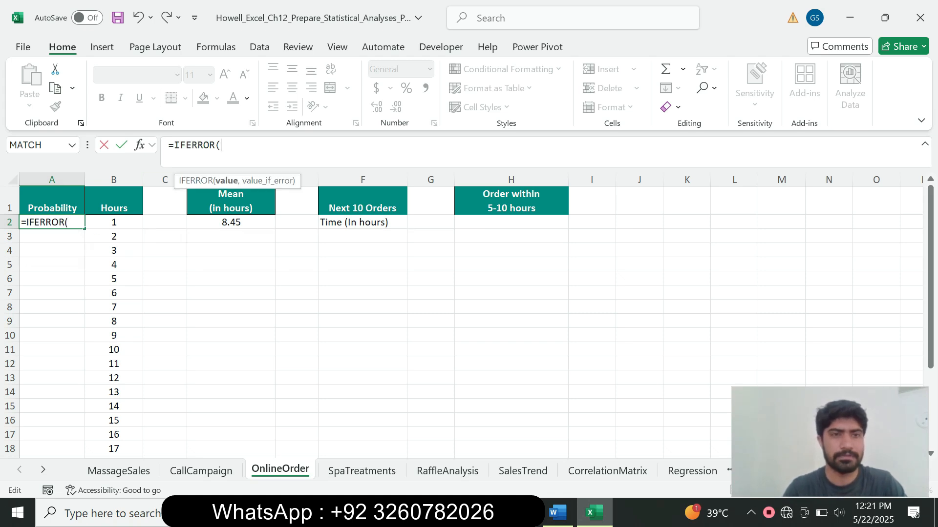
{"action": "type", "text": "vlo"}
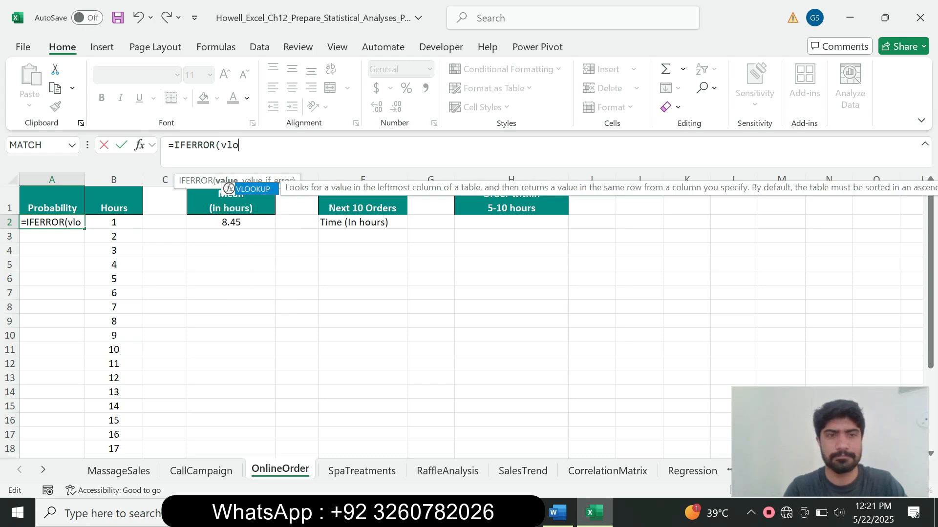
{"action": "key", "text": "Tab"}
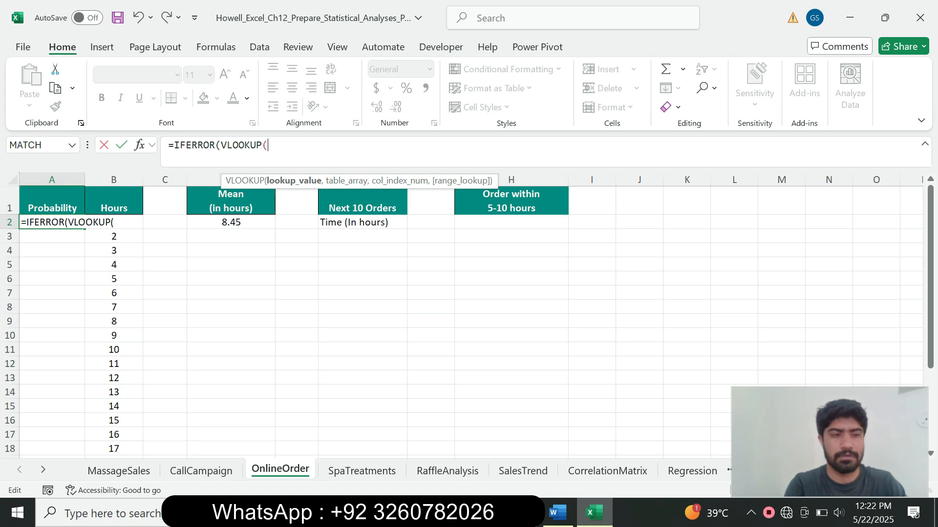
{"action": "type", "text": "RAND"}
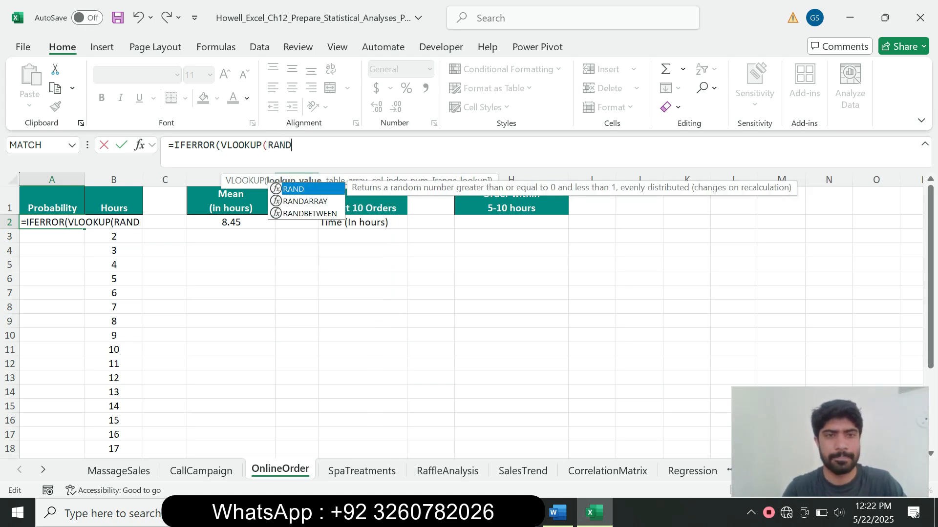
{"action": "key", "text": "Tab"}
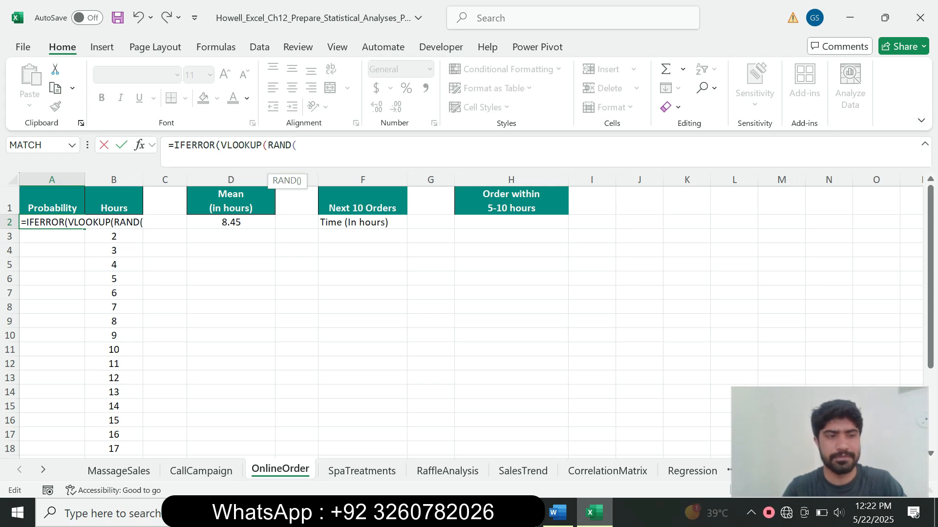
{"action": "type", "text": "),"}
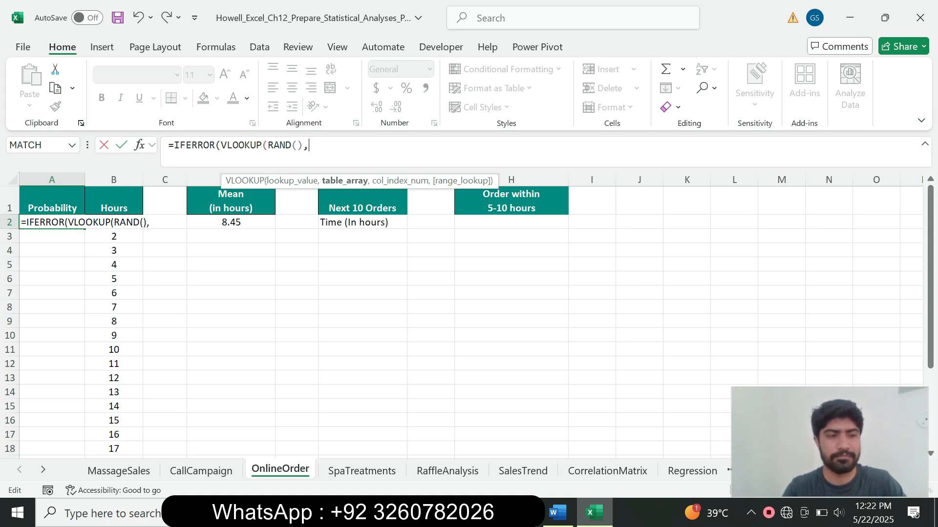
Finish it with $A$2:$B$25,2,TRUE),1), commit, and dismiss the circular-reference warning.
{"action": "type", "text": "A2"}
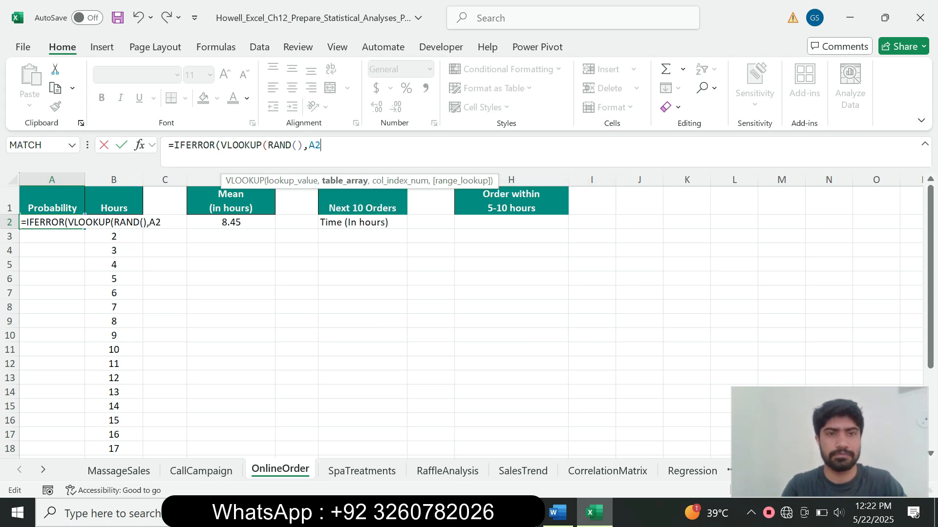
{"action": "key", "text": "F4"}
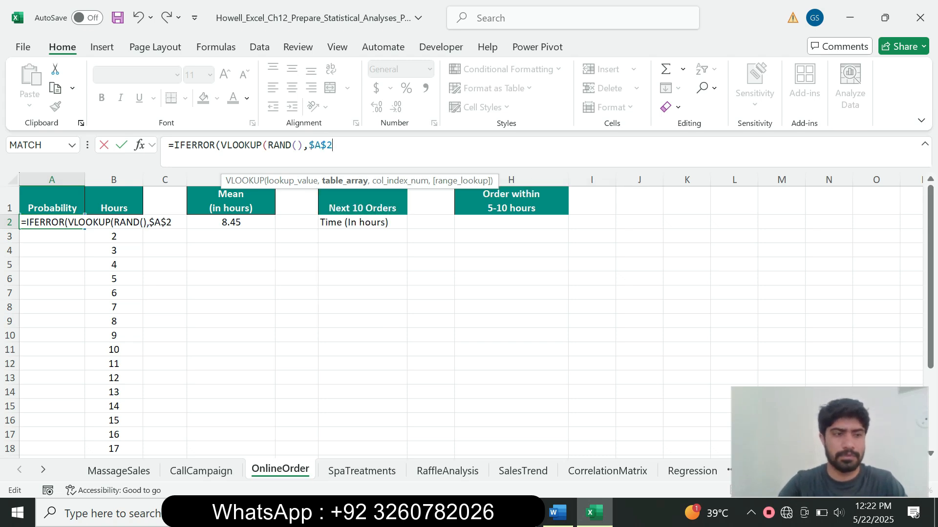
{"action": "type", "text": ":$B$25"}
{"action": "key", "text": "F4"}
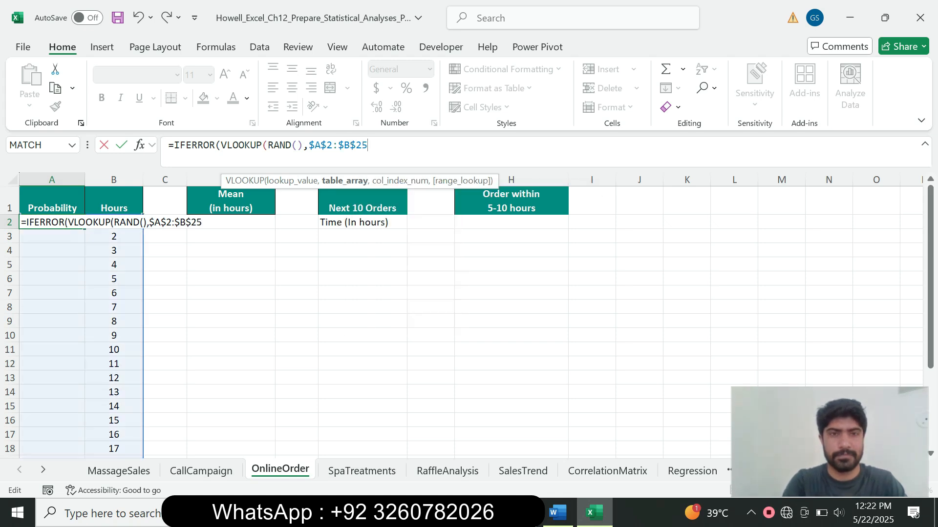
{"action": "type", "text": ",2"}
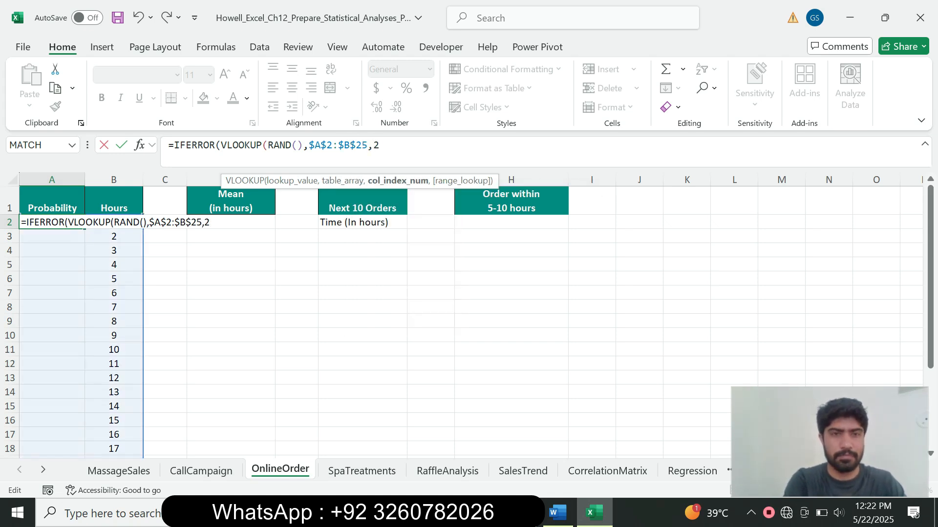
{"action": "type", "text": ","}
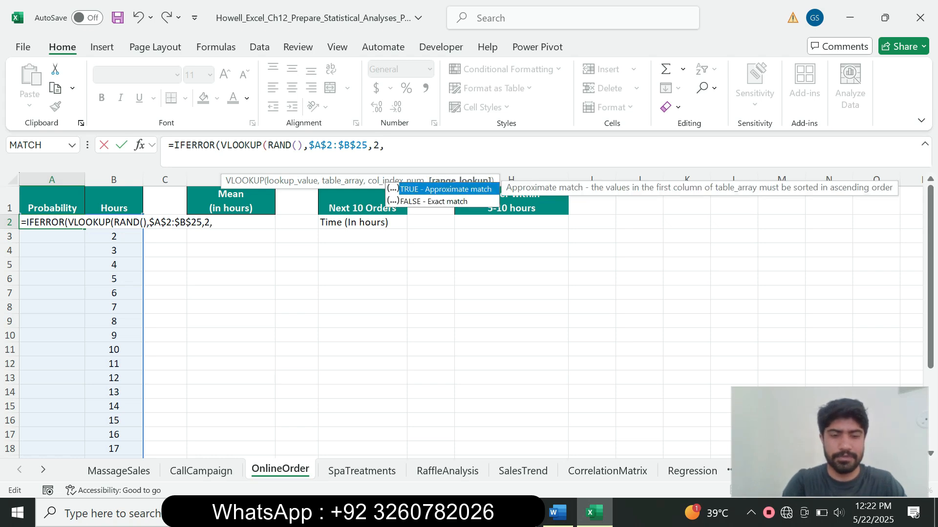
{"action": "type", "text": "TRUE"}
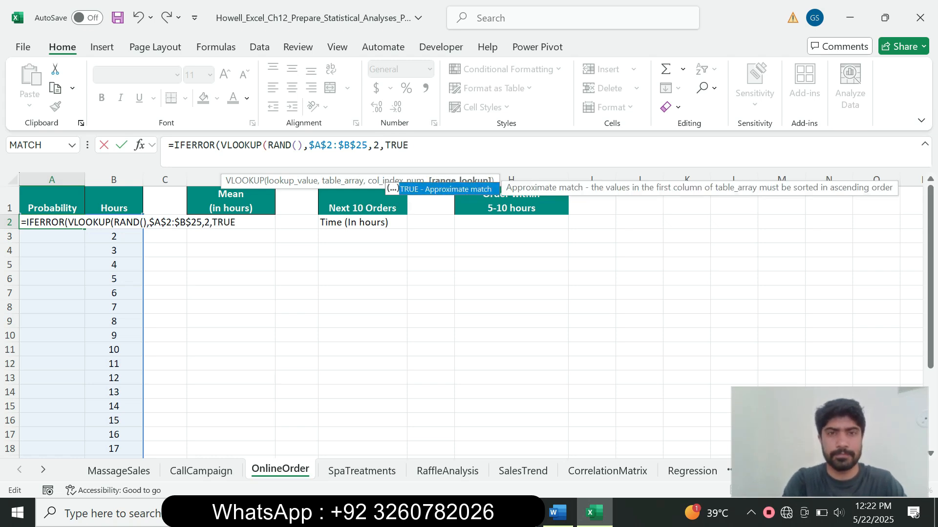
{"action": "type", "text": ")"}
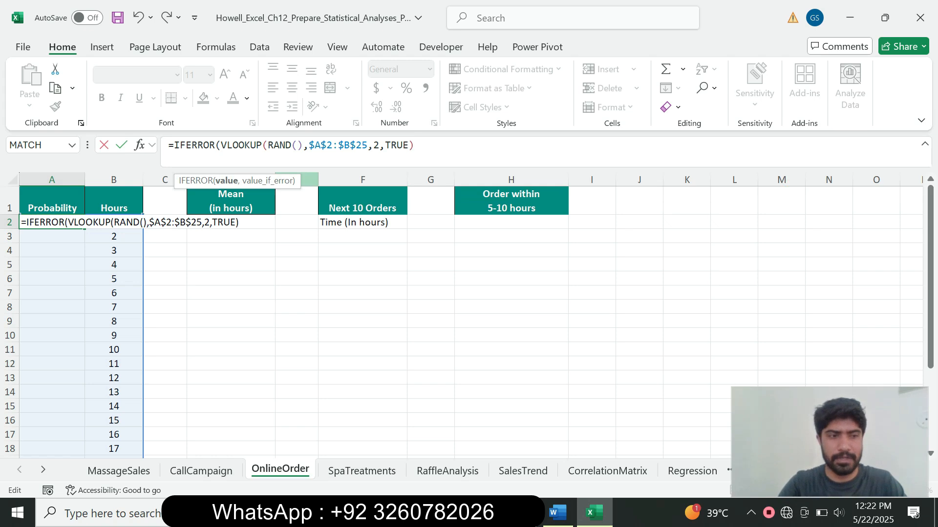
{"action": "type", "text": ",1"}
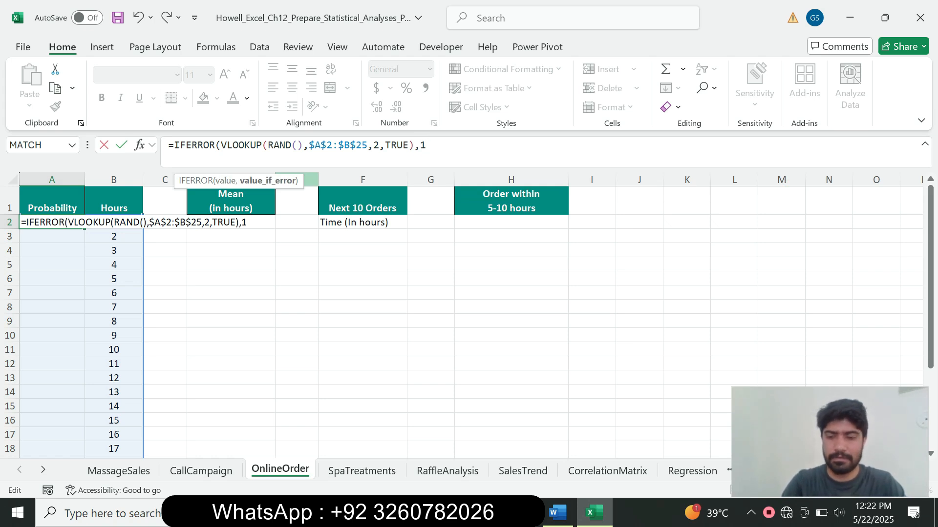
{"action": "type", "text": ")"}
{"action": "key", "text": "Return"}
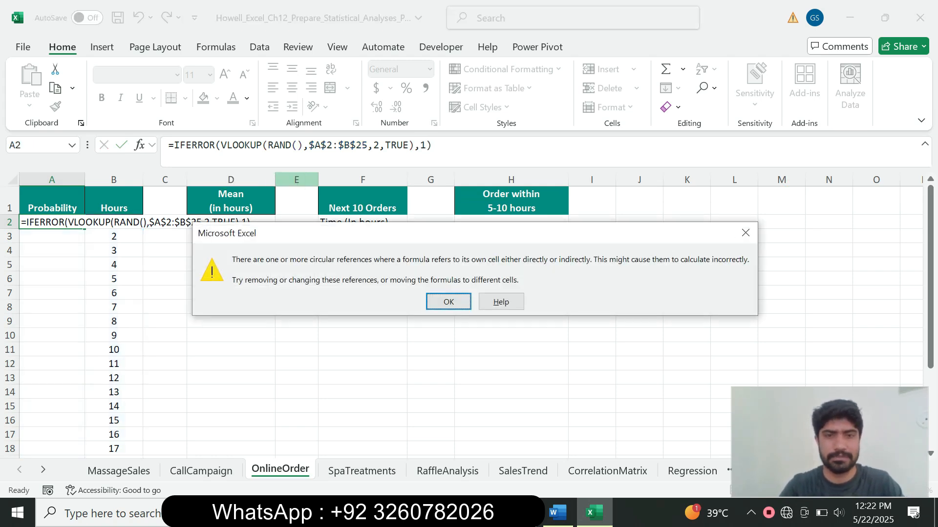
{"action": "key", "text": "Return"}
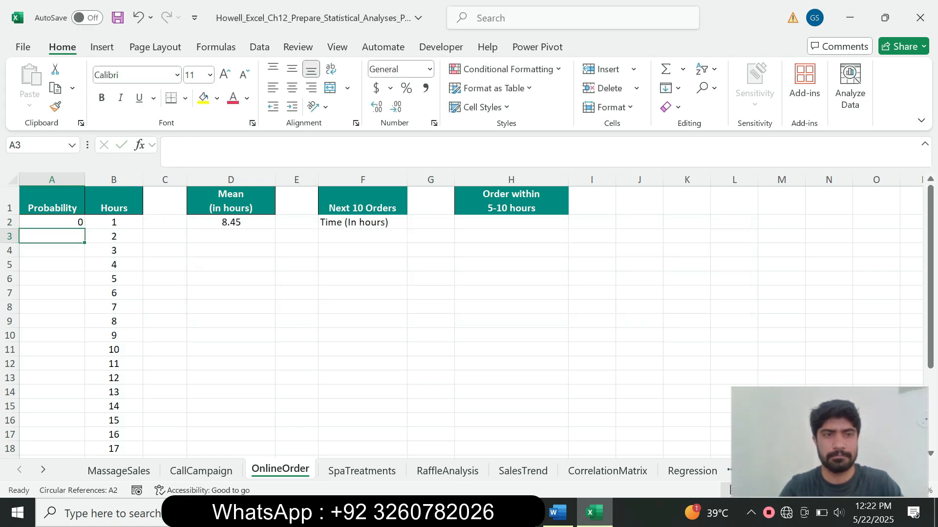
Fill the A2 IFERROR formula down through A25, then view the CallCampaign sheet.
{"action": "left_click", "coordinate": [52, 223]}
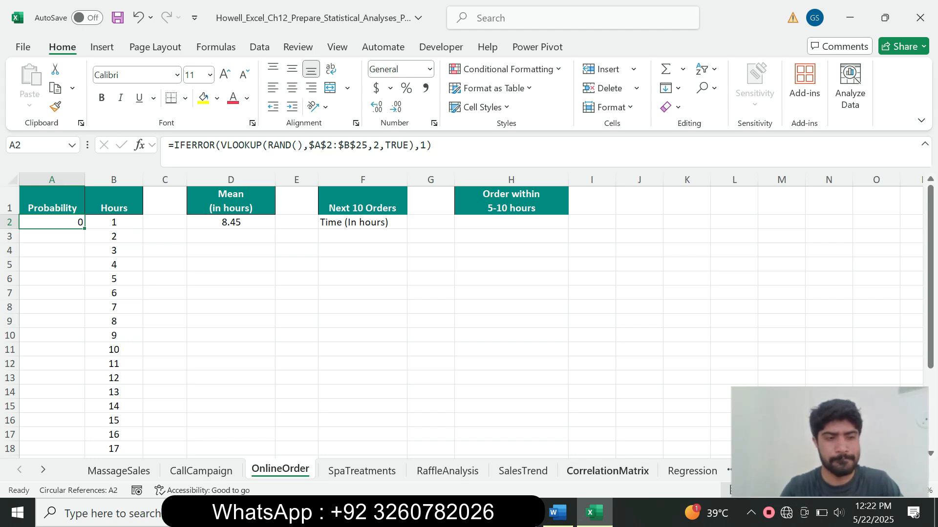
{"action": "left_click", "coordinate": [558, 513]}
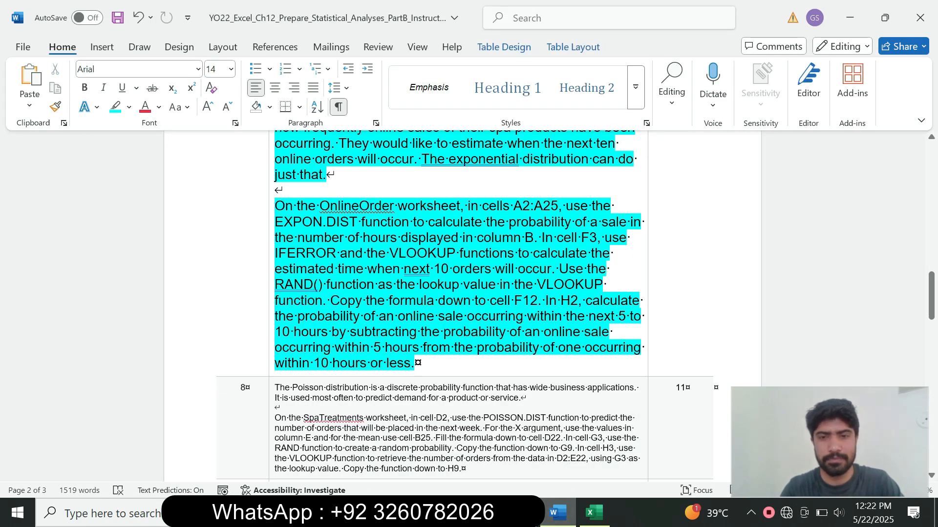
{"action": "left_click", "coordinate": [594, 513]}
{"action": "left_click_drag", "start_coordinate": [84, 229], "coordinate": [82, 410]}
{"action": "left_click", "coordinate": [687, 335]}
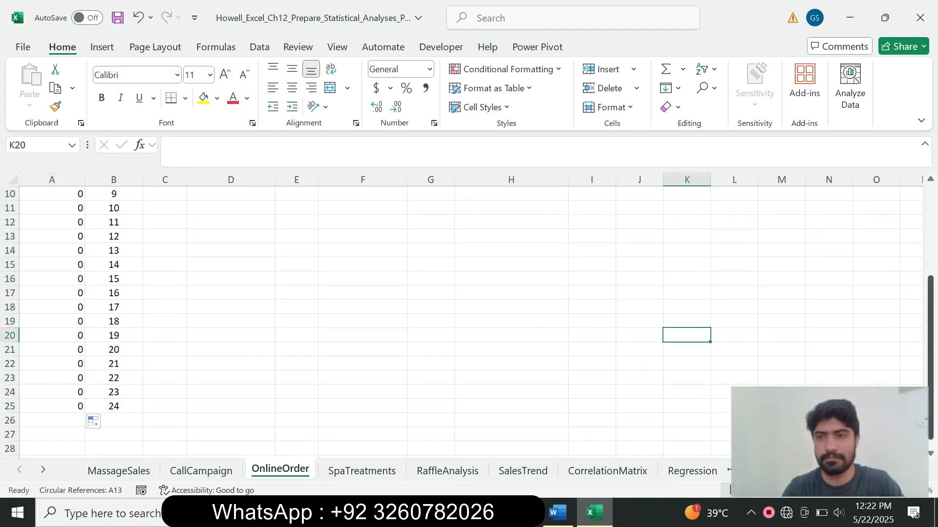
{"action": "left_click_drag", "start_coordinate": [931, 342], "coordinate": [930, 220]}
{"action": "left_click", "coordinate": [200, 470]}
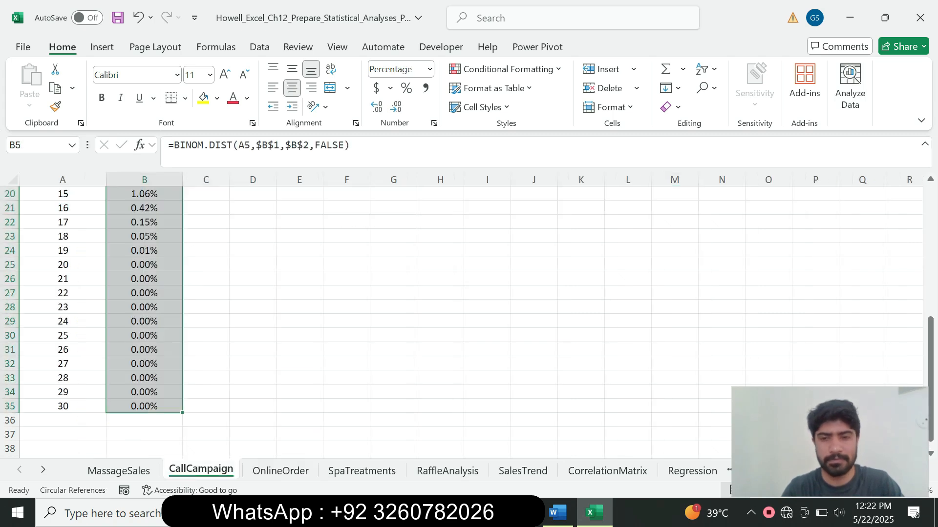
{"action": "left_click", "coordinate": [557, 513]}
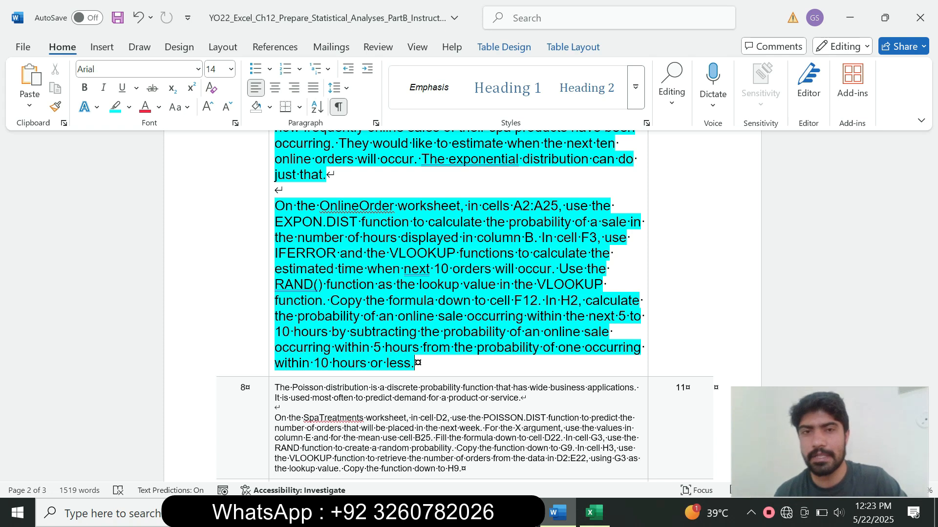
{"action": "mouse_move", "coordinate": [931, 296]}
{"action": "left_mouse_down"}
{"action": "mouse_move", "coordinate": [932, 161]}
{"action": "mouse_move", "coordinate": [931, 335]}
{"action": "mouse_move", "coordinate": [932, 296]}
{"action": "mouse_move", "coordinate": [931, 313]}
{"action": "left_mouse_up"}
{"action": "left_click_drag", "start_coordinate": [275, 260], "coordinate": [541, 292]}
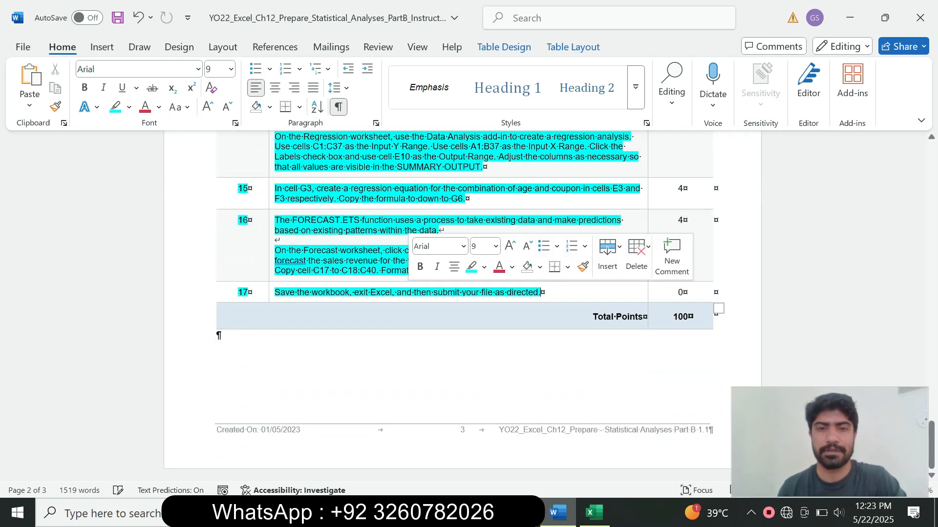
{"action": "left_click", "coordinate": [219, 335]}
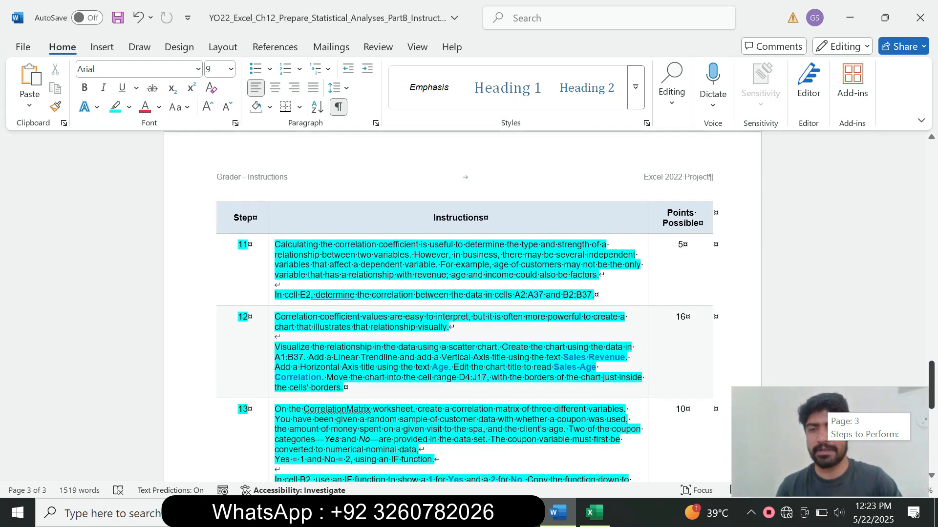